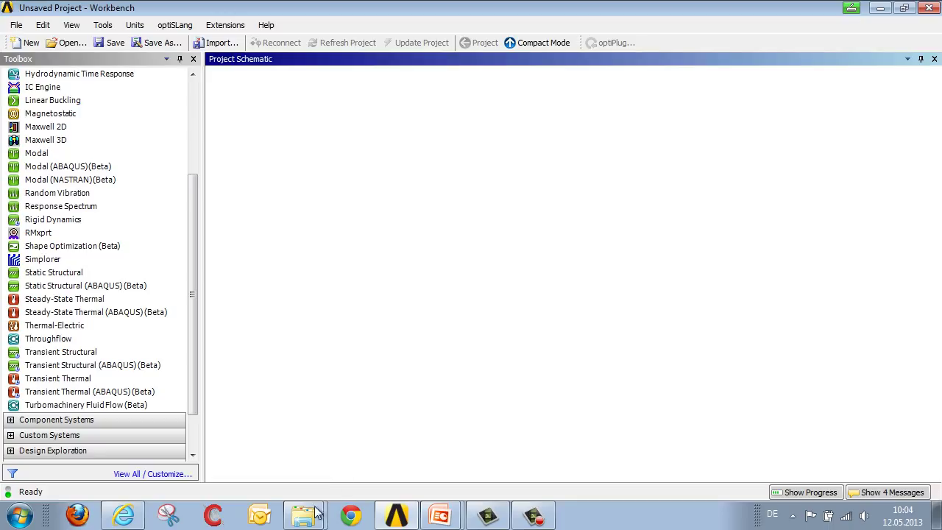
# Step: Bring Flange_for_pretension_bolts.agdb from the 006 statik v145 folder into the project schematic as a geometry system
pyautogui.moveTo(307, 521)
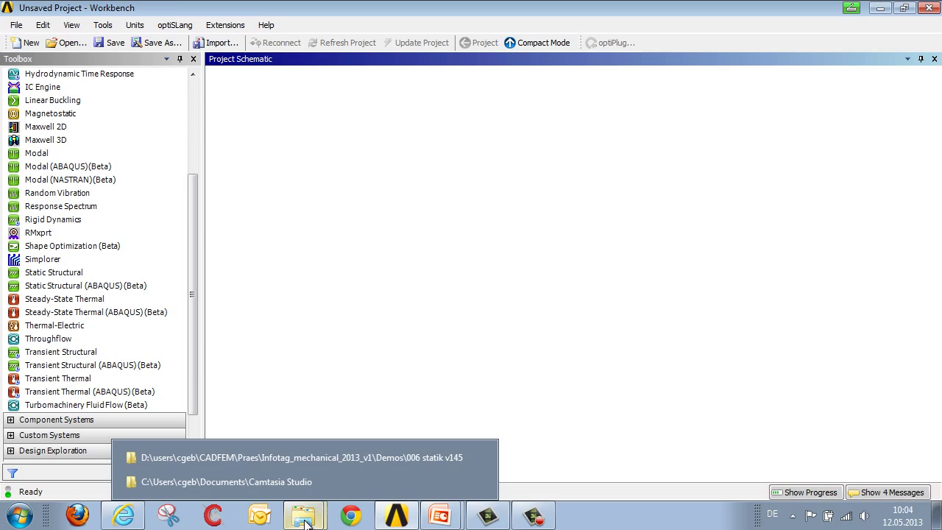
pyautogui.click(339, 455)
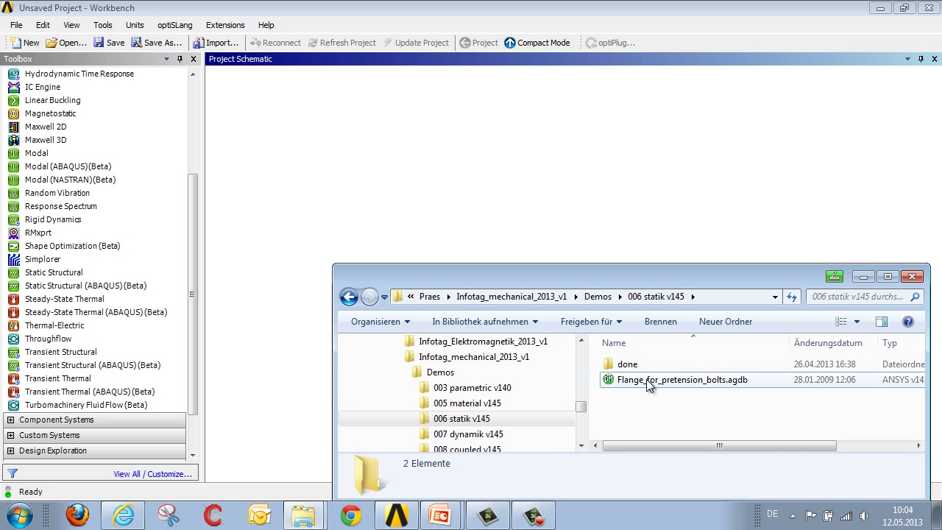
pyautogui.moveTo(646, 379); pyautogui.dragTo(300, 208)
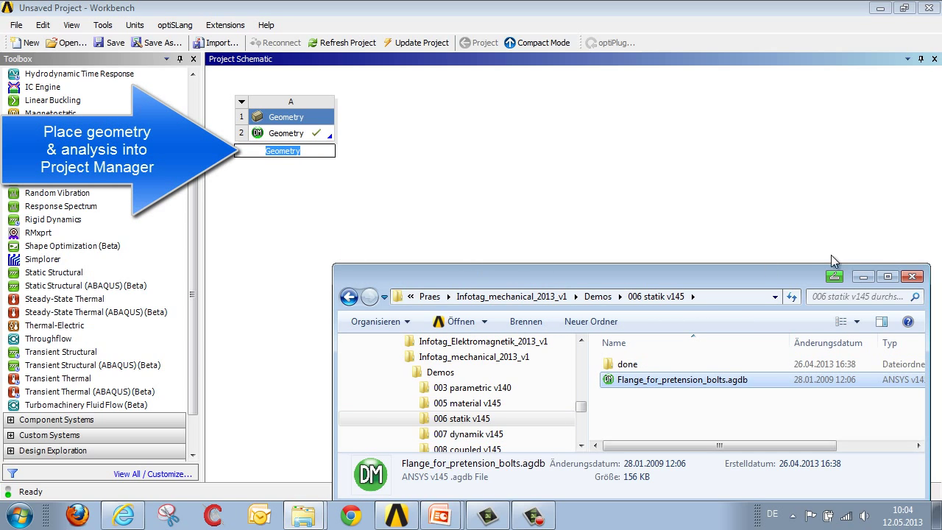
pyautogui.click(864, 277)
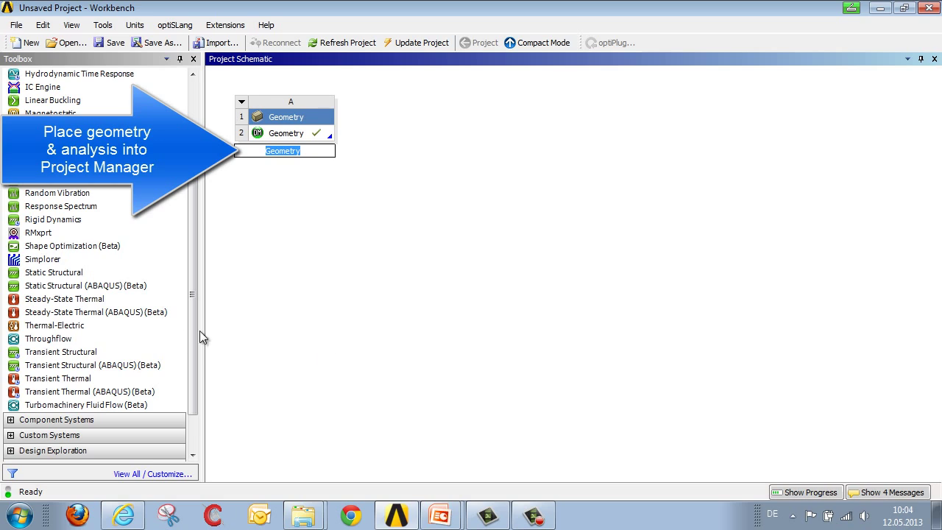
# Step: Add a Static Structural analysis linked to the imported geometry and open its model for editing
pyautogui.moveTo(46, 273); pyautogui.dragTo(276, 142)
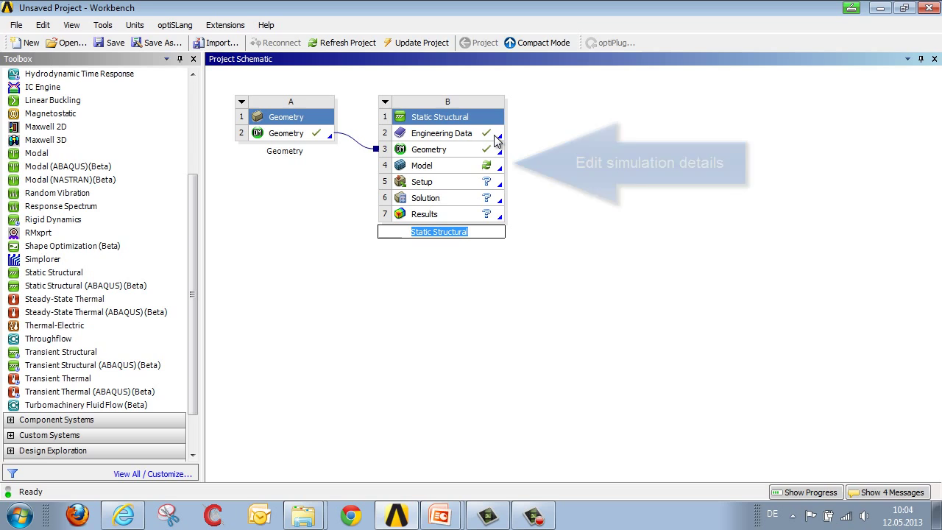
pyautogui.click(407, 168)
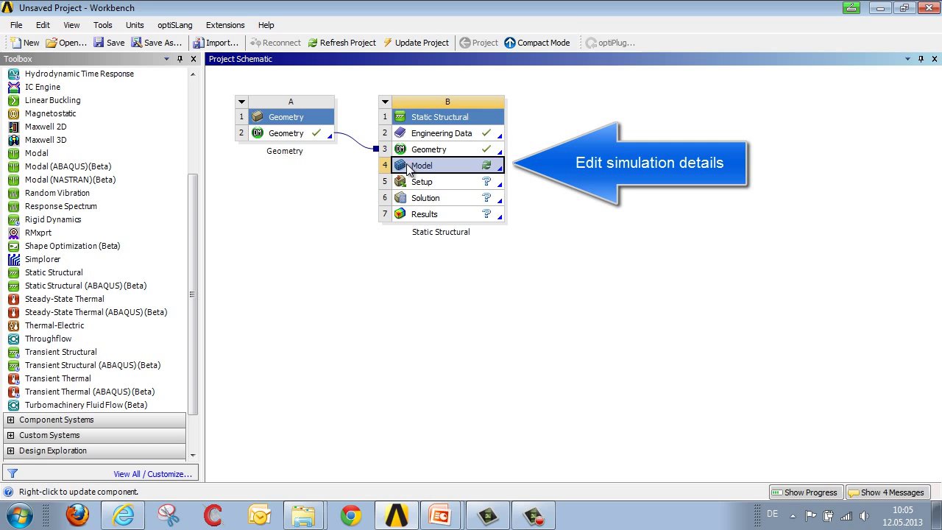
pyautogui.rightClick(407, 168)
pyautogui.click(427, 177)
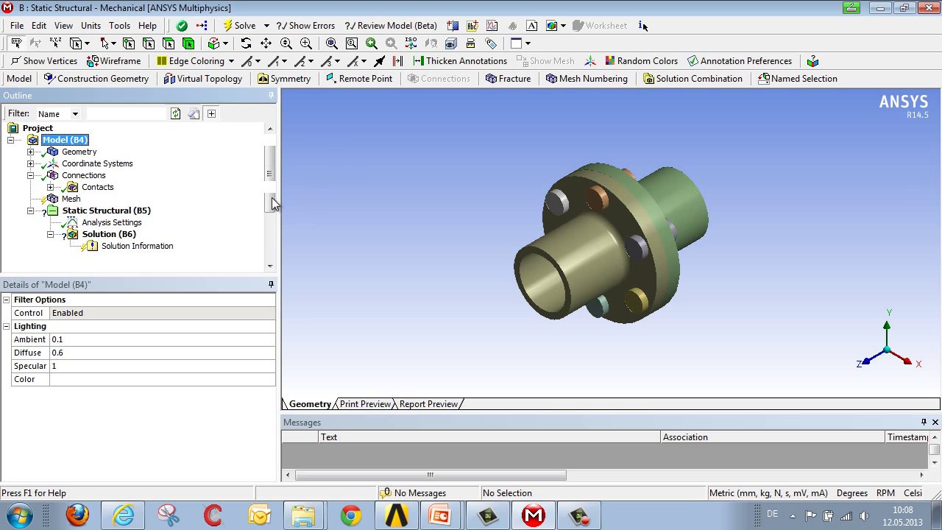
# Step: Examine the individual parts of the flange assembly, from Part 1 through Part 7, in the model
pyautogui.click(30, 152)
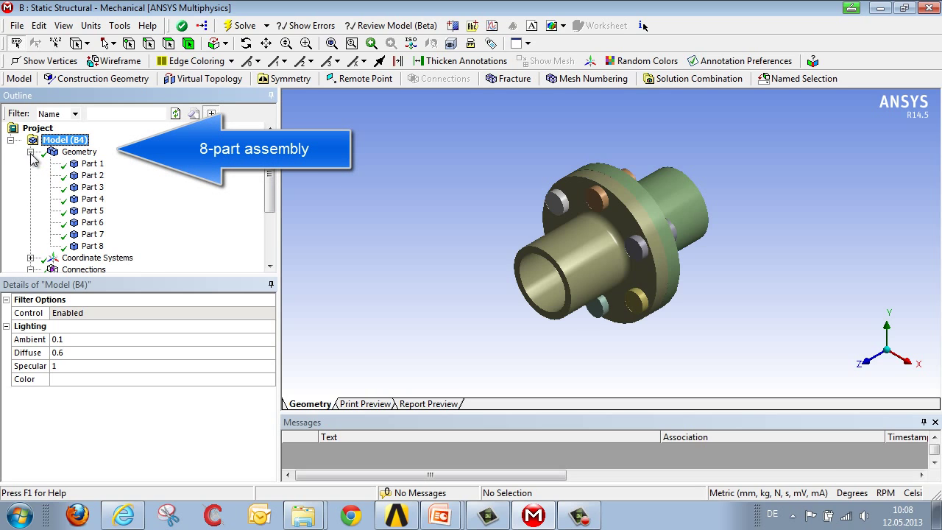
pyautogui.click(87, 166)
pyautogui.click(88, 176)
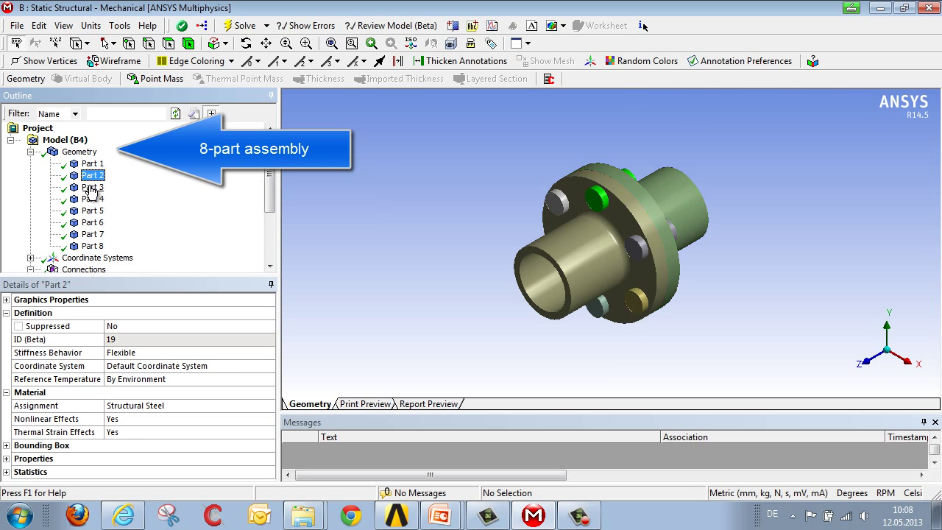
pyautogui.click(91, 188)
pyautogui.click(91, 200)
pyautogui.click(92, 211)
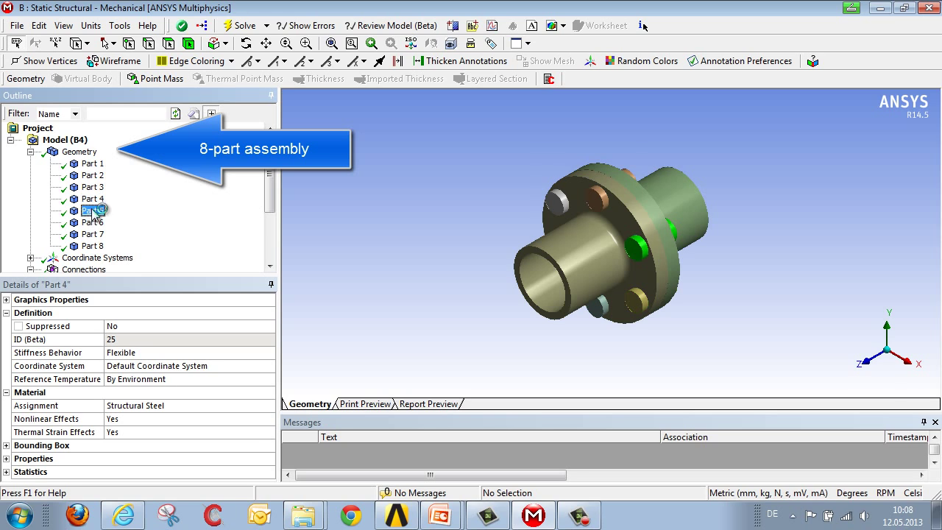
pyautogui.click(92, 223)
pyautogui.click(93, 234)
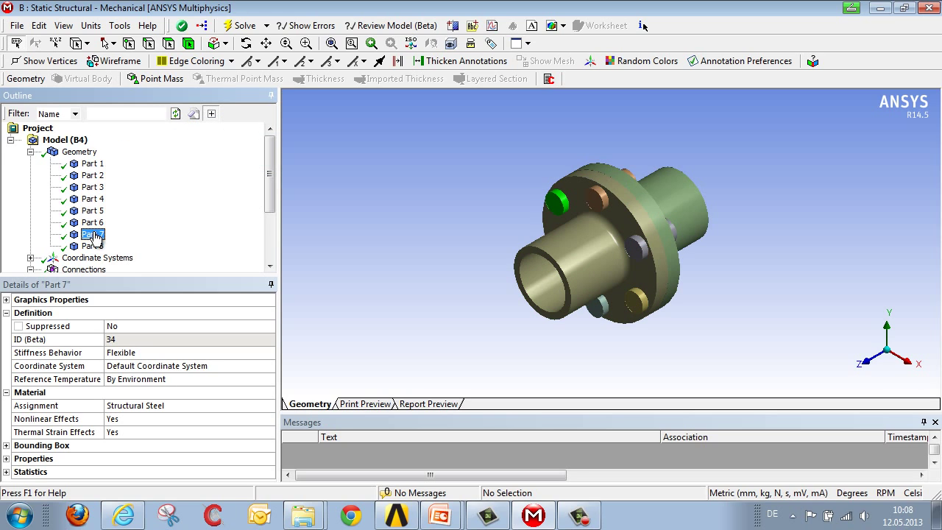
# Step: Inspect the first automatic contact region between Part 1 and Part 2 up close at the bolt and flange
pyautogui.scroll(-1, 272, 199)
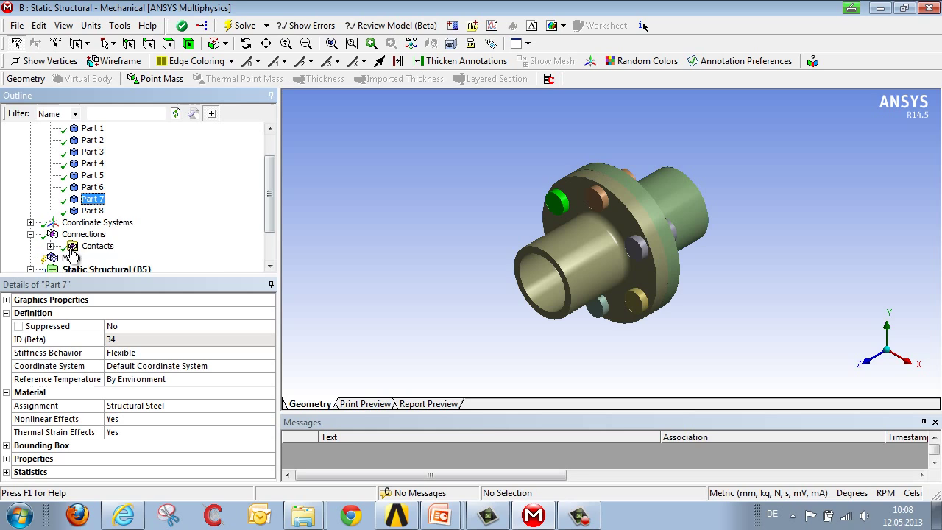
pyautogui.click(51, 246)
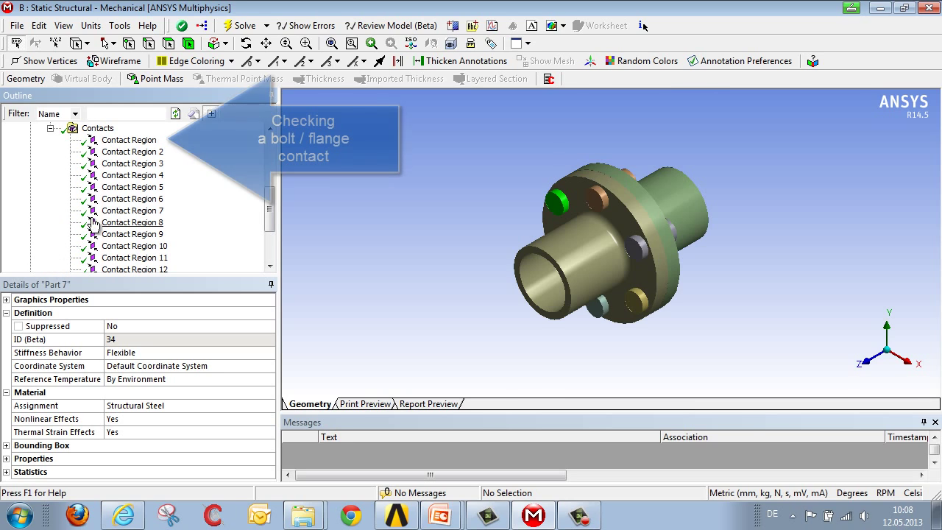
pyautogui.click(147, 141)
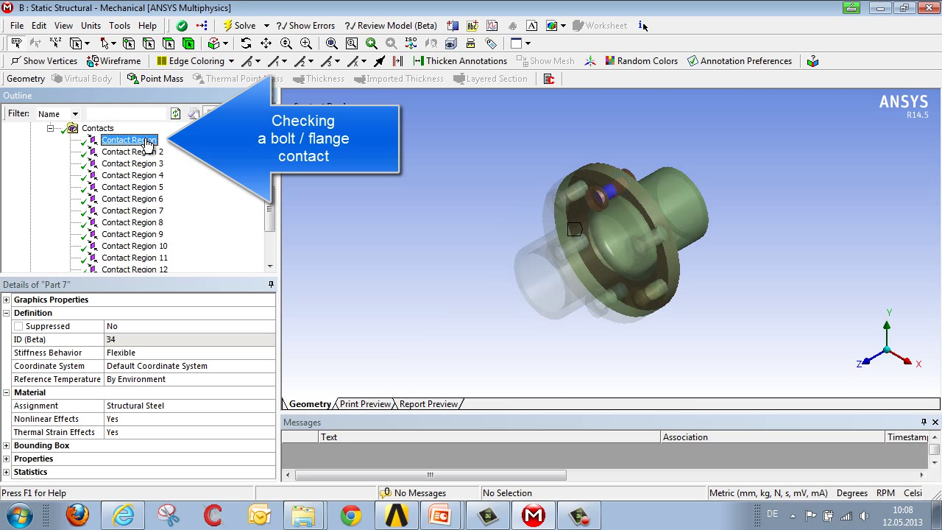
pyautogui.press('Down')
pyautogui.press('Down')
pyautogui.press('Down')
pyautogui.press('Down')
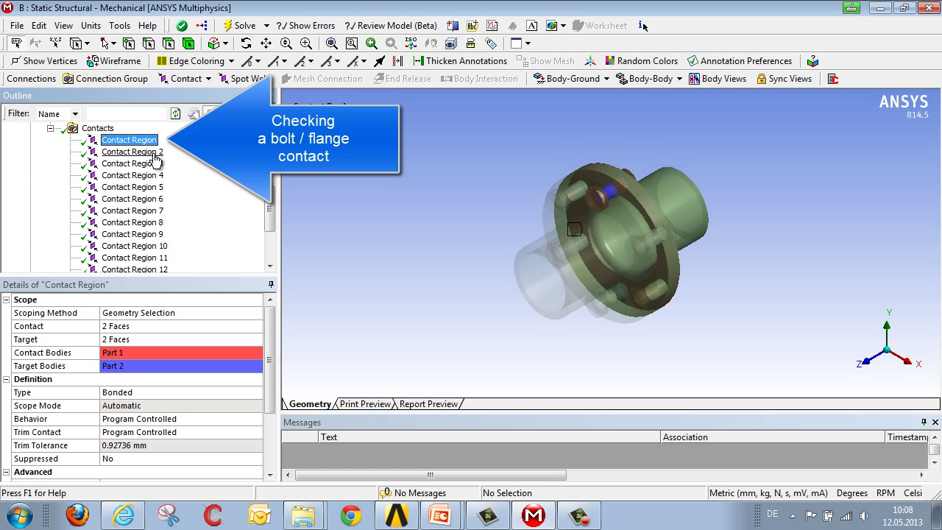
pyautogui.click(142, 141)
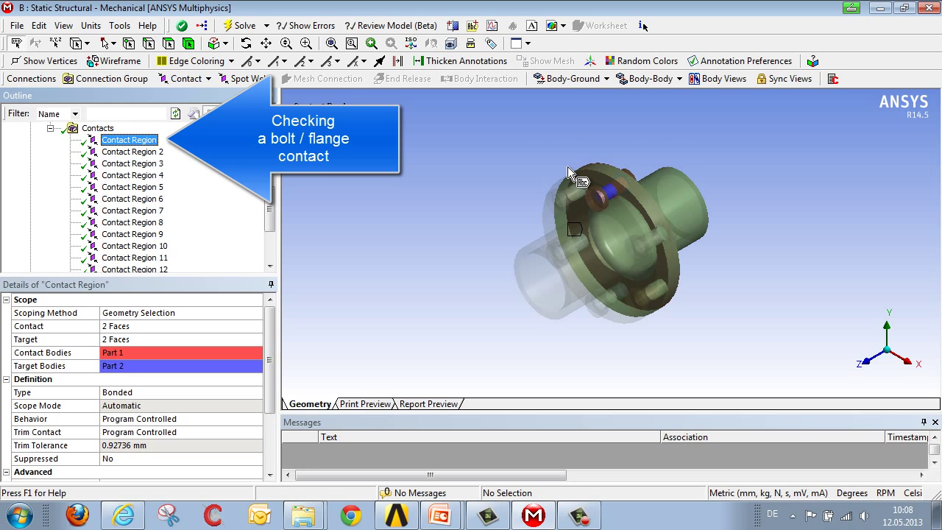
pyautogui.moveTo(557, 122); pyautogui.dragTo(675, 221)
pyautogui.moveTo(677, 242); pyautogui.dragTo(632, 222, button='middle')
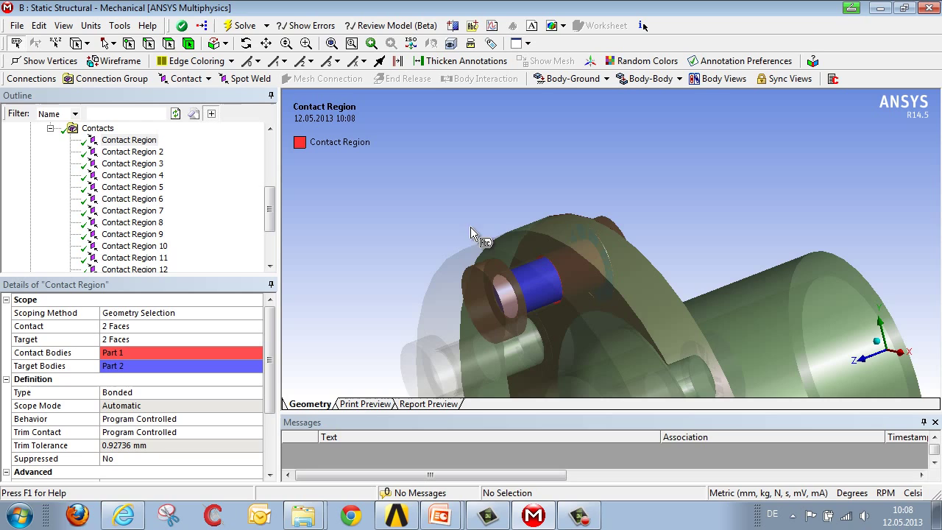
pyautogui.moveTo(467, 214); pyautogui.dragTo(644, 334)
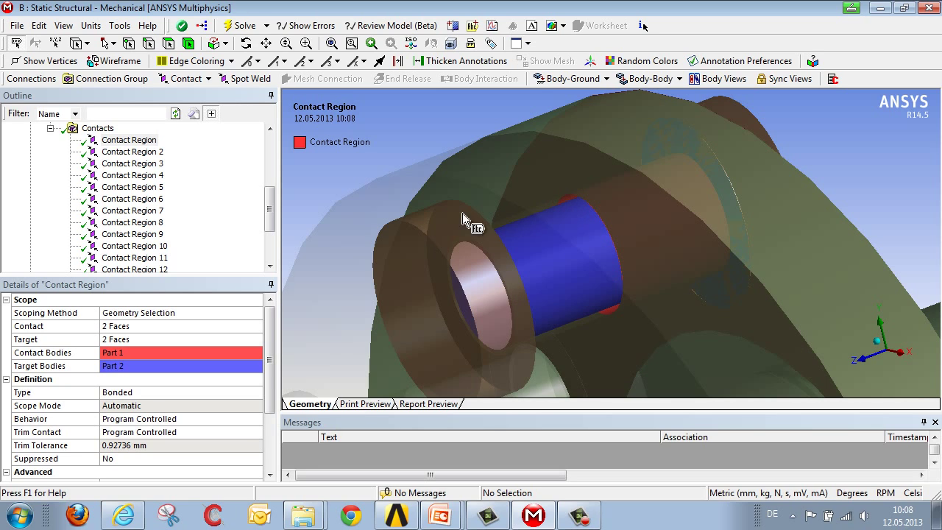
# Step: Set the contact detection tolerance type to Value with 0.01 mm, and recreate the automatic connections
pyautogui.click(107, 129)
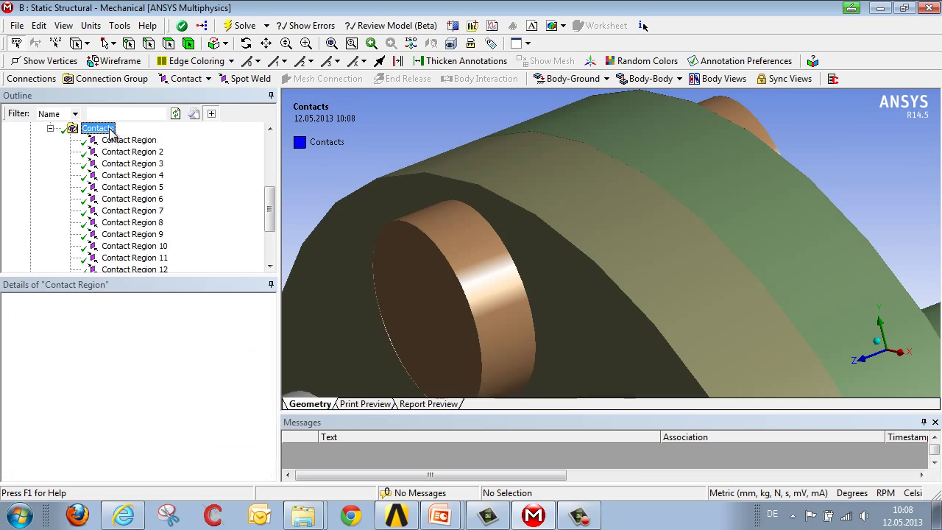
pyautogui.click(164, 383)
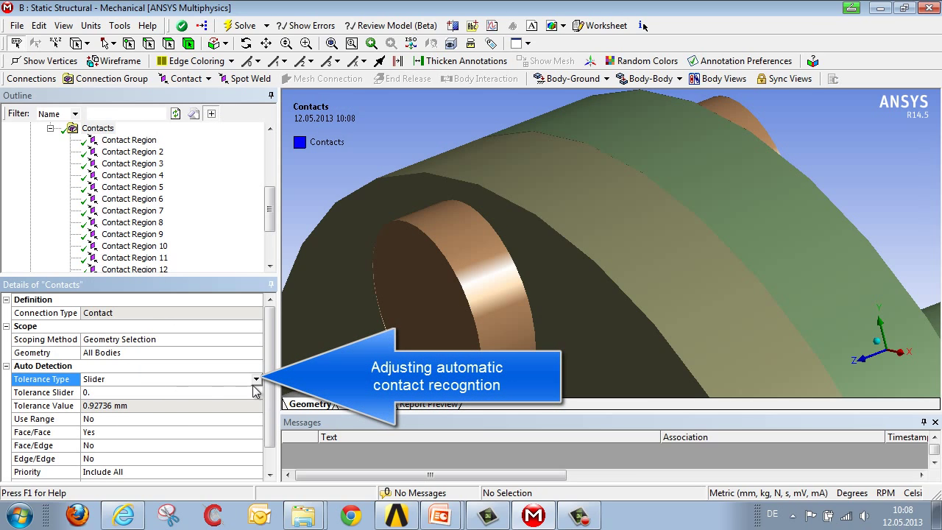
pyautogui.click(257, 379)
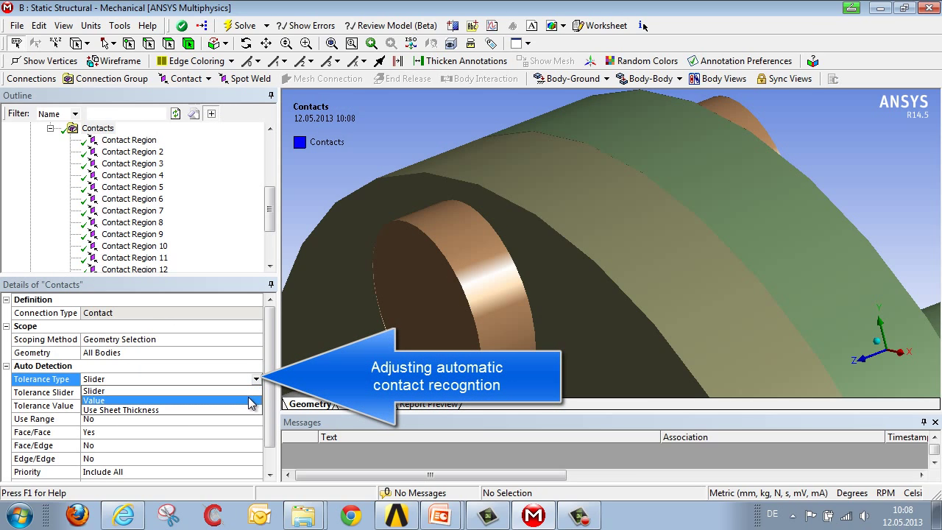
pyautogui.click(248, 401)
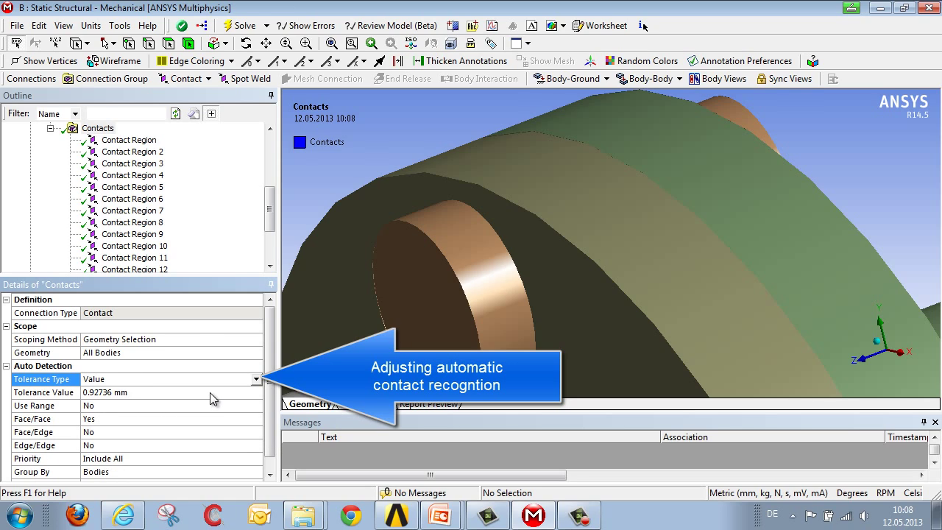
pyautogui.click(211, 392)
pyautogui.write('.')
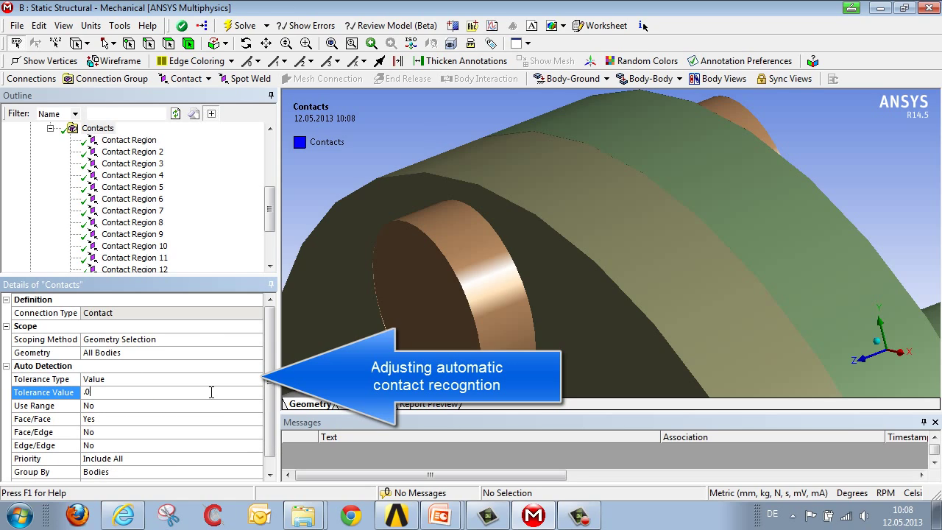
pyautogui.write('01')
pyautogui.press('Return')
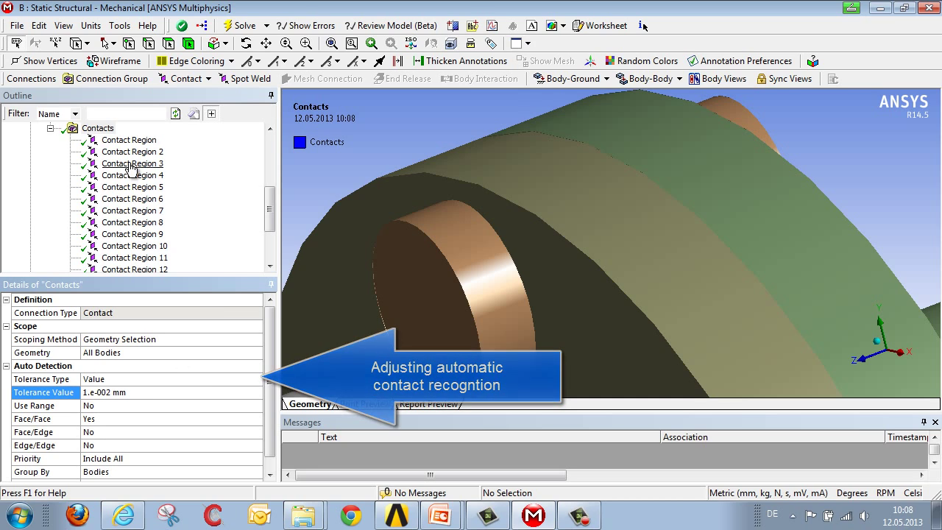
pyautogui.rightClick(107, 131)
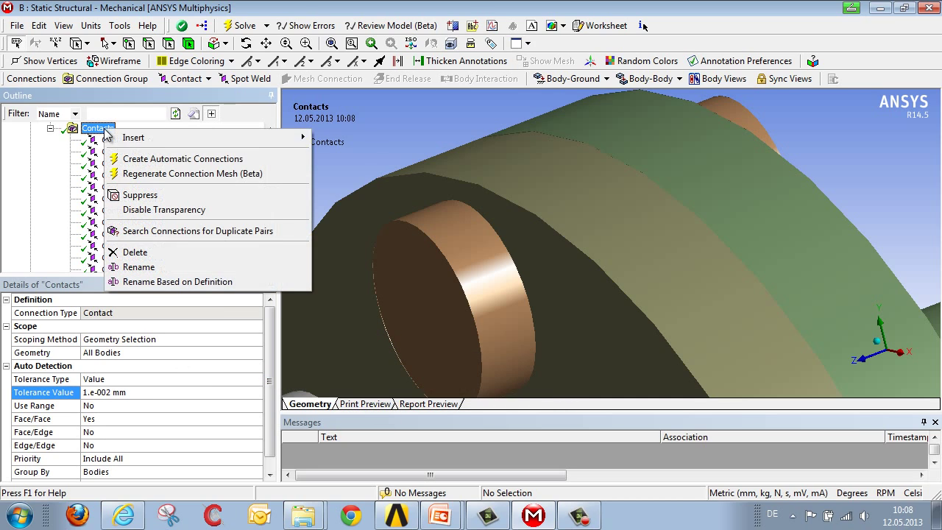
pyautogui.click(153, 158)
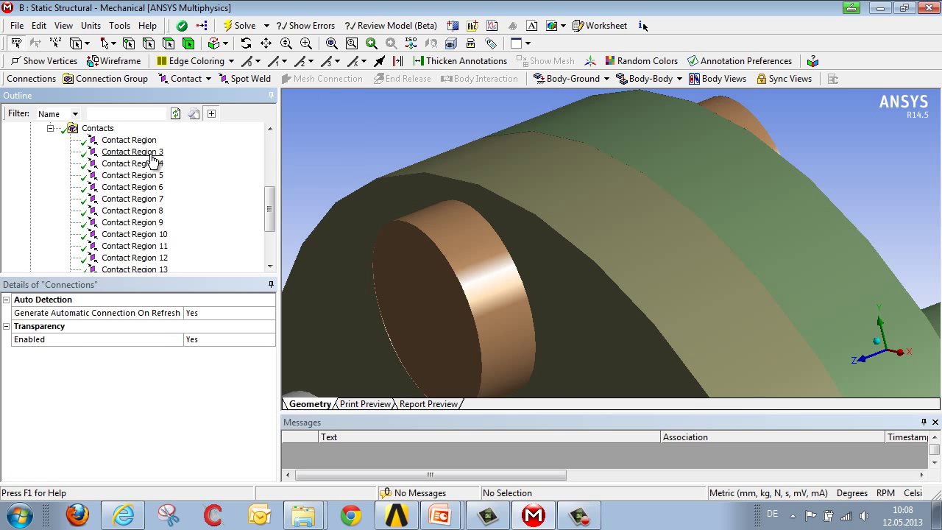
# Step: Check which bolt and flange faces the regenerated first contact region covers, ending with the whole assembly in view
pyautogui.click(137, 141)
pyautogui.moveTo(666, 195); pyautogui.dragTo(551, 216, button='middle')
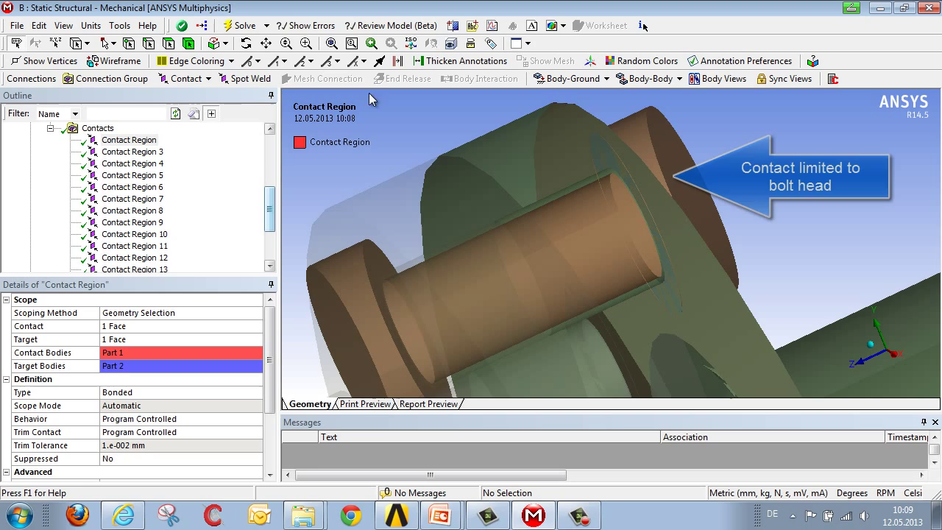
pyautogui.click(331, 42)
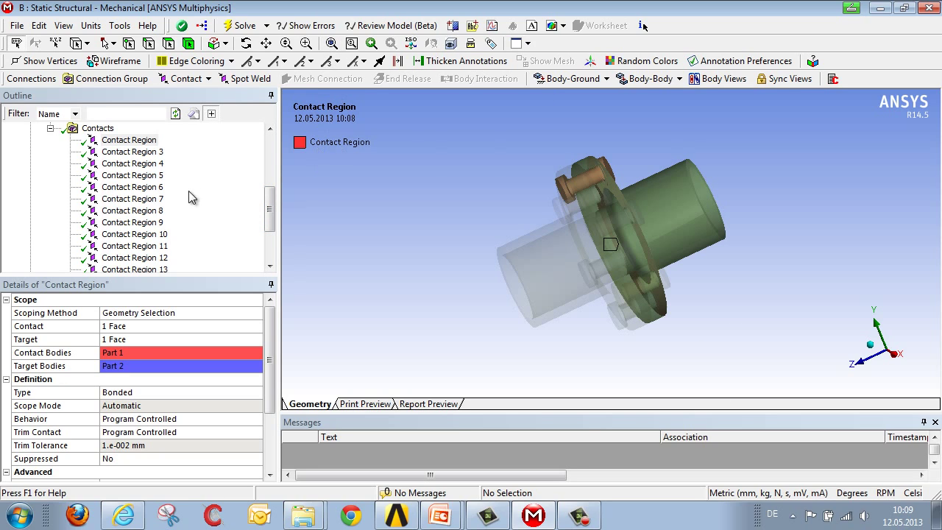
# Step: Change all contact regions together to the Frictional type with a friction coefficient of 0.15
pyautogui.click(268, 216)
pyautogui.moveTo(270, 219); pyautogui.dragTo(270, 231)
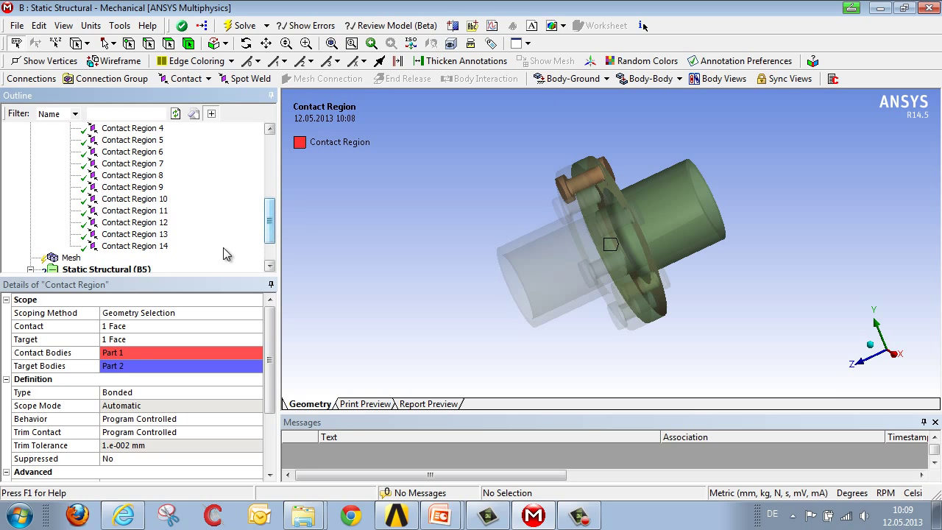
pyautogui.keyDown('shift'); pyautogui.click(163, 247); pyautogui.keyUp('shift')
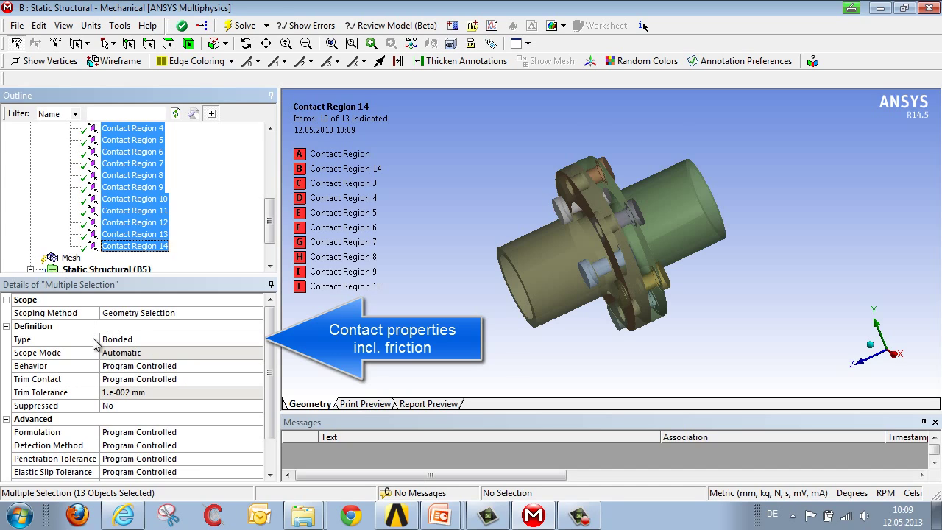
pyautogui.click(140, 343)
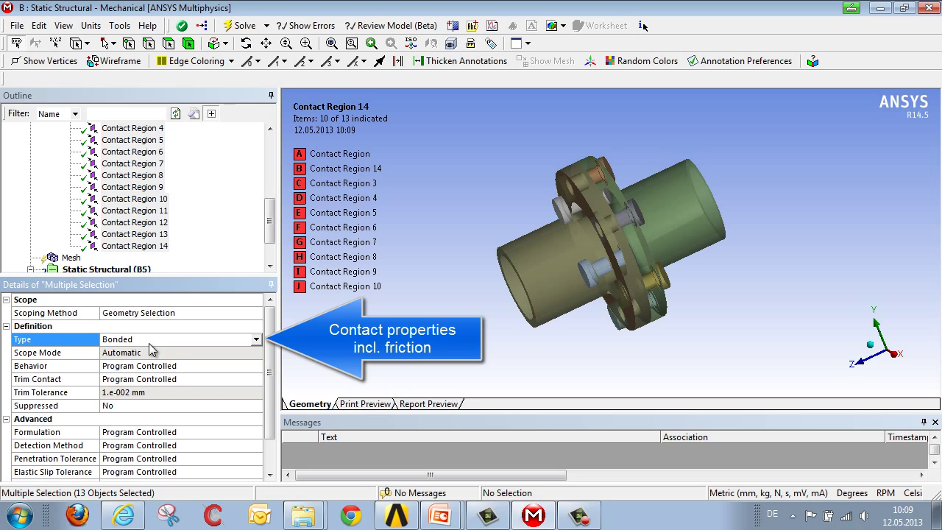
pyautogui.click(256, 339)
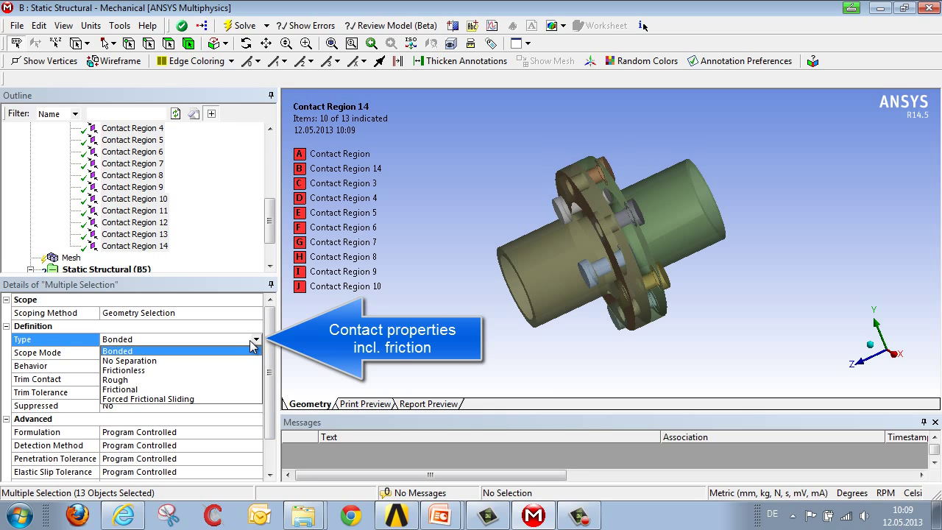
pyautogui.click(223, 395)
pyautogui.click(182, 353)
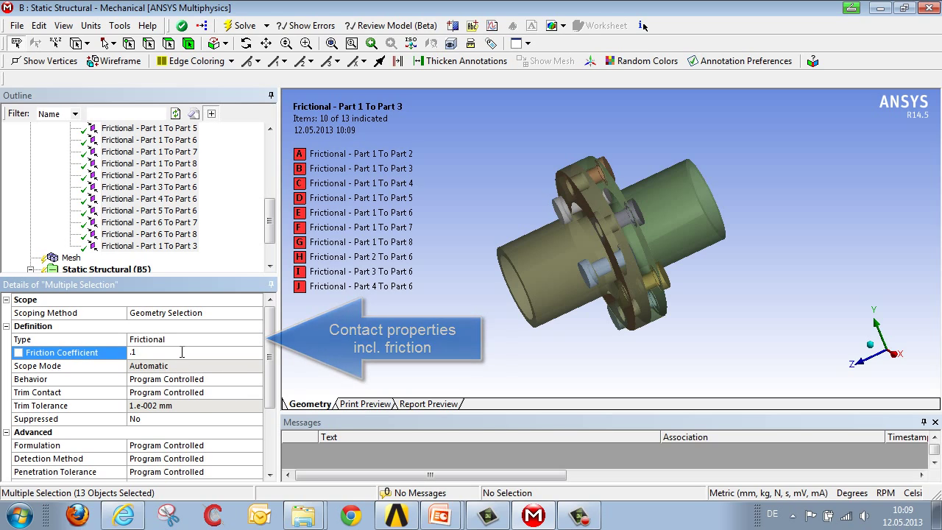
pyautogui.press('BackSpace')
pyautogui.press('BackSpace')
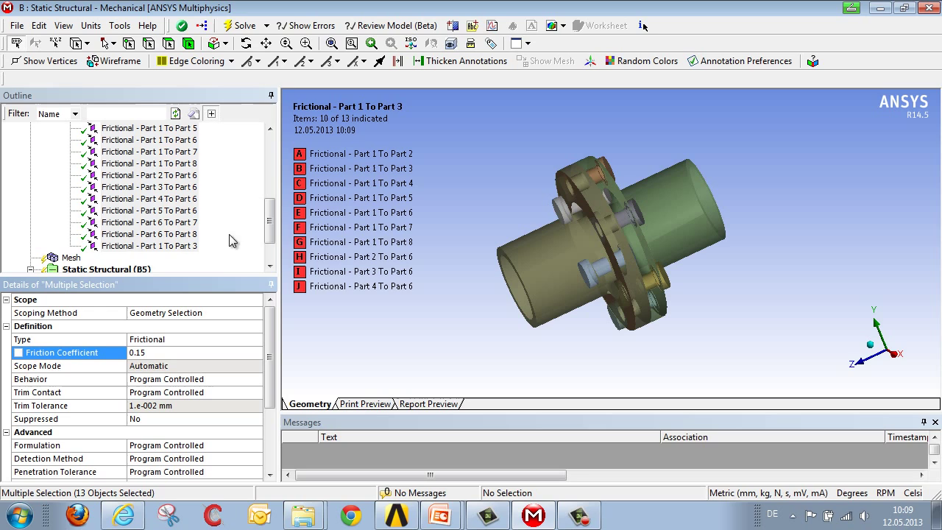
pyautogui.moveTo(270, 222); pyautogui.dragTo(269, 200)
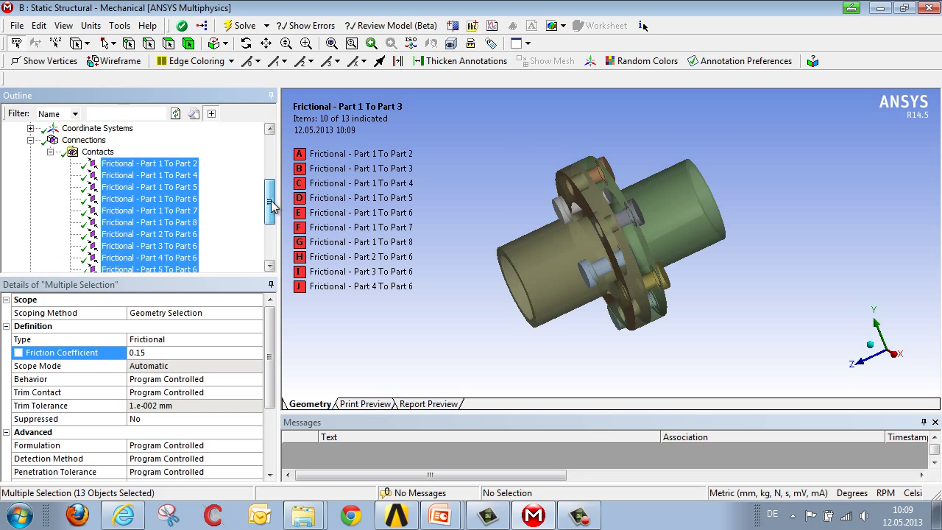
# Step: Set the number of load steps to 2 in the static structural analysis settings
pyautogui.click(52, 157)
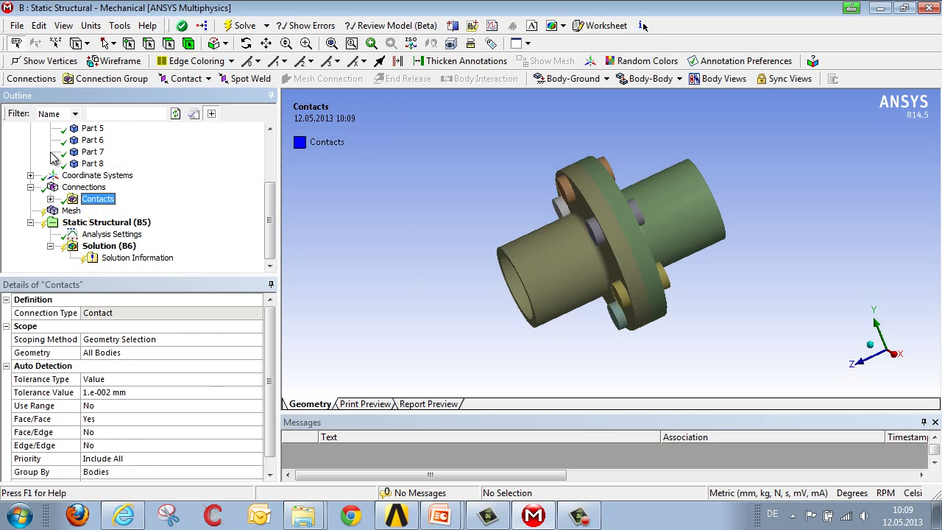
pyautogui.click(87, 222)
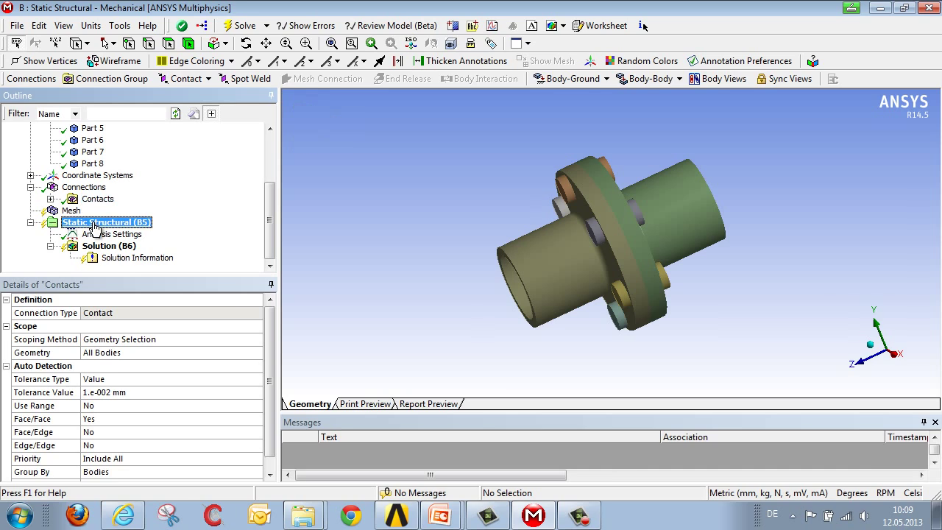
pyautogui.moveTo(490, 235); pyautogui.dragTo(538, 230)
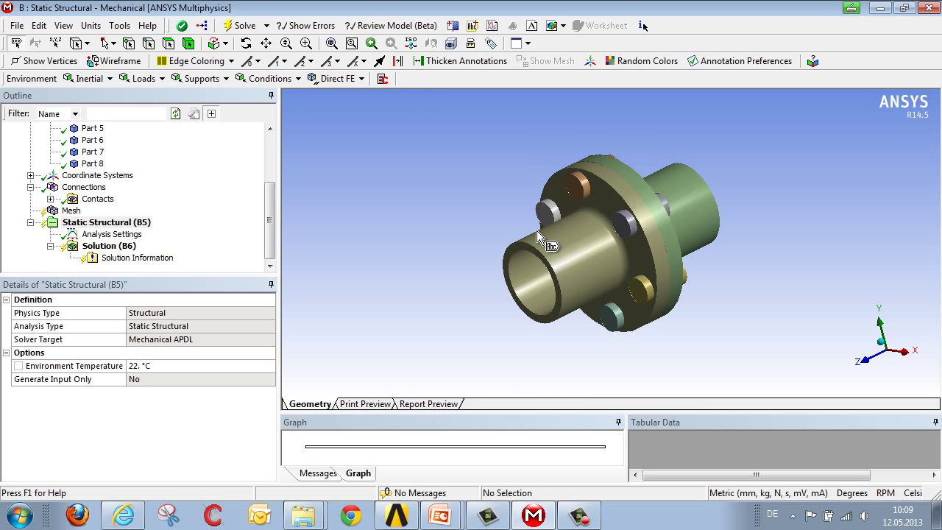
pyautogui.click(111, 234)
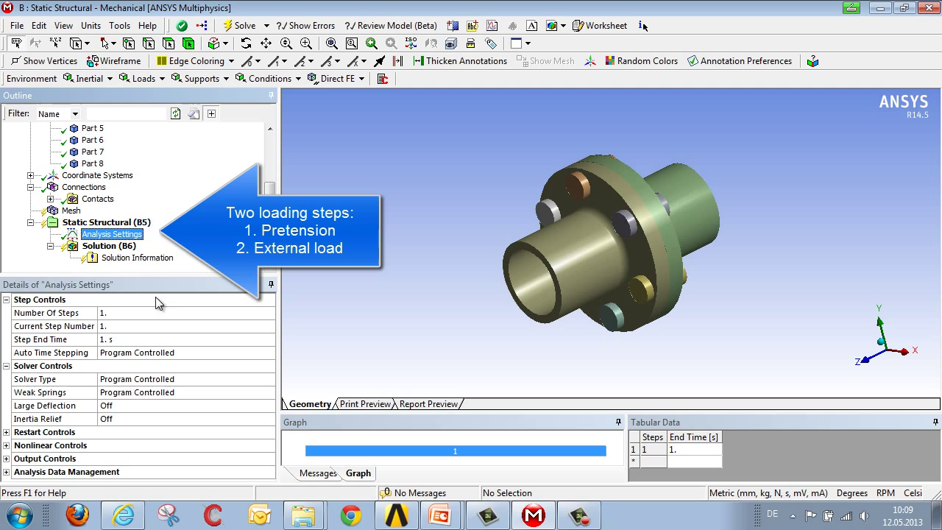
pyautogui.click(135, 314)
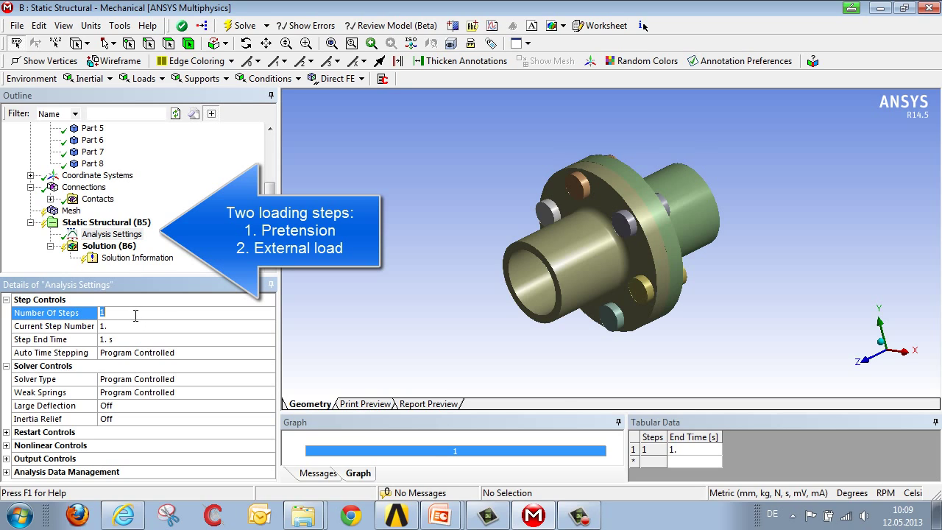
pyautogui.write('2')
pyautogui.press('Return')
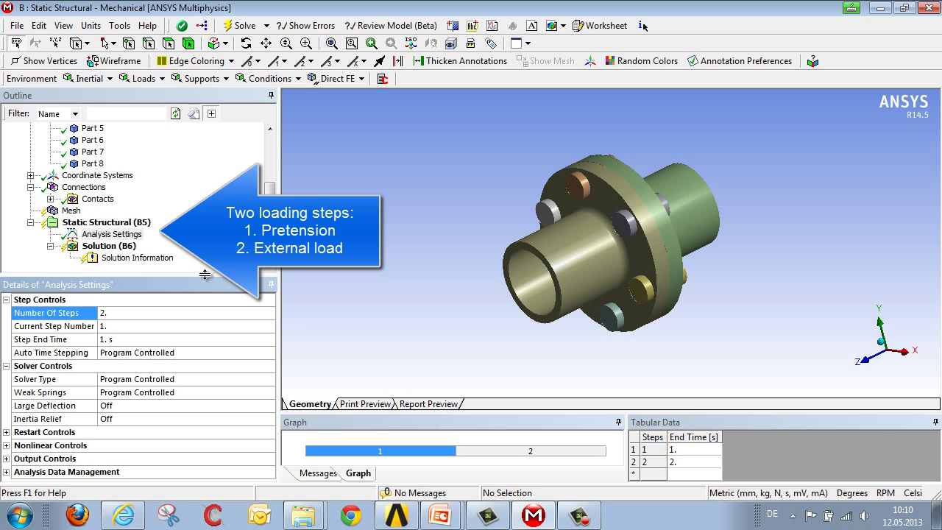
# Step: Apply a fixed support to the annular end face of the green flange's pipe
pyautogui.moveTo(397, 243); pyautogui.dragTo(431, 248, button='middle')
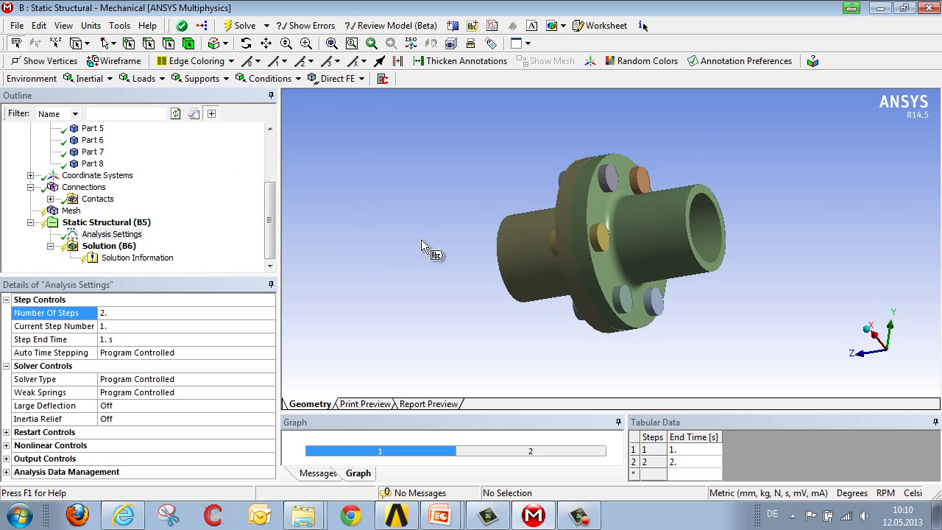
pyautogui.click(711, 194)
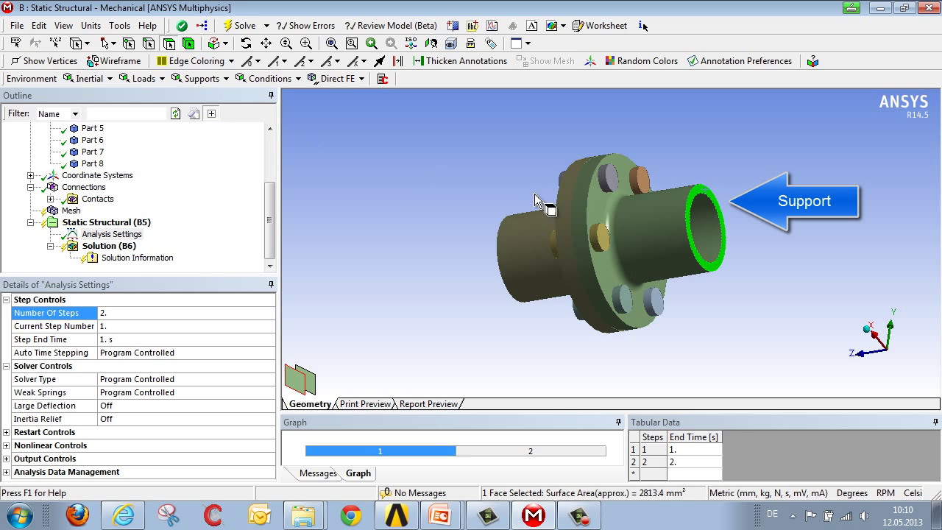
pyautogui.click(212, 79)
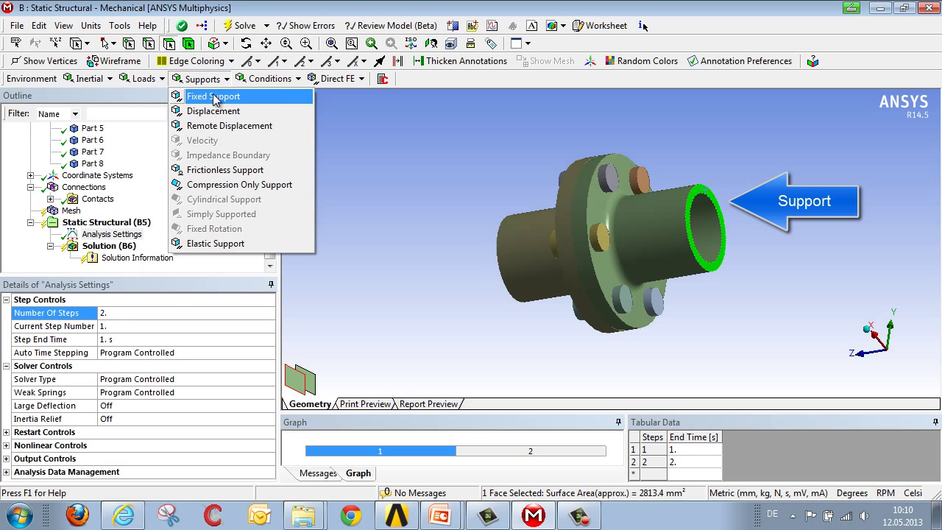
pyautogui.click(214, 97)
# Step: Hide the beige flange body so the bolt shanks are exposed
pyautogui.moveTo(475, 202); pyautogui.dragTo(636, 224, button='middle')
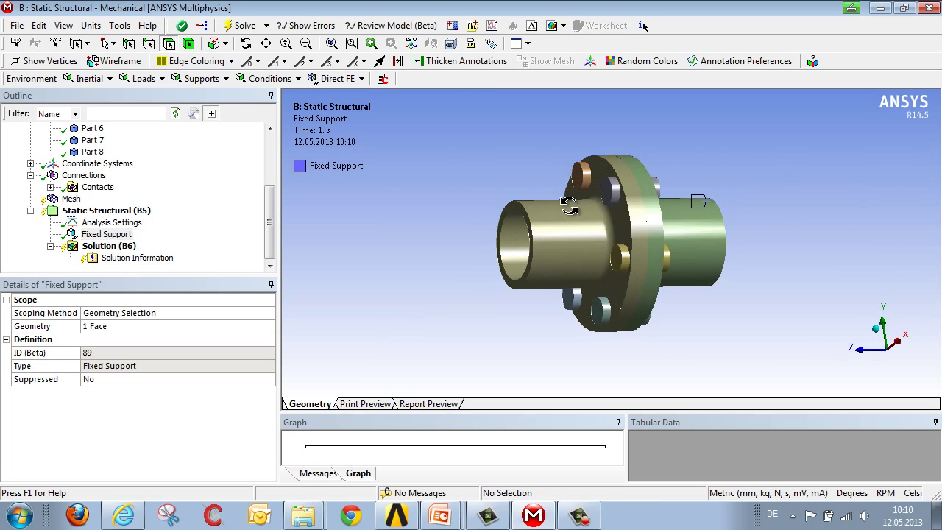
pyautogui.click(646, 222)
pyautogui.rightClick(644, 210)
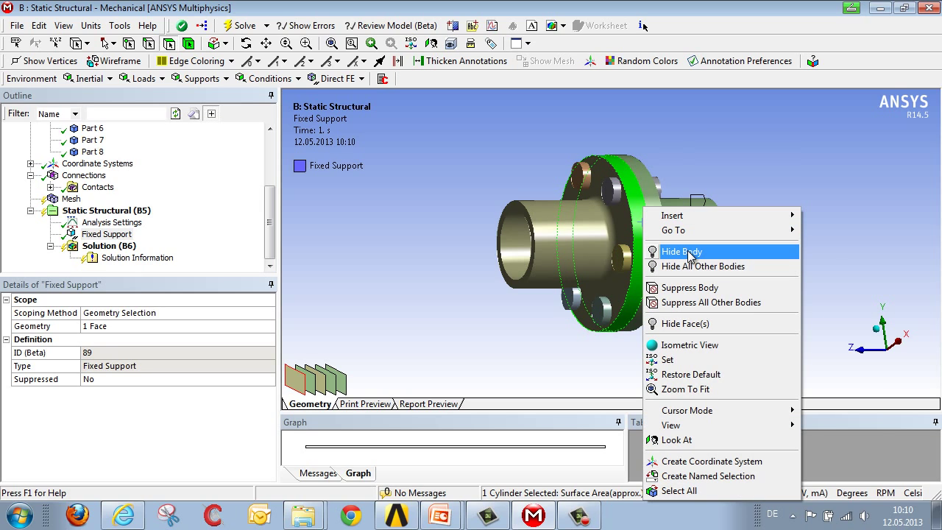
pyautogui.click(689, 253)
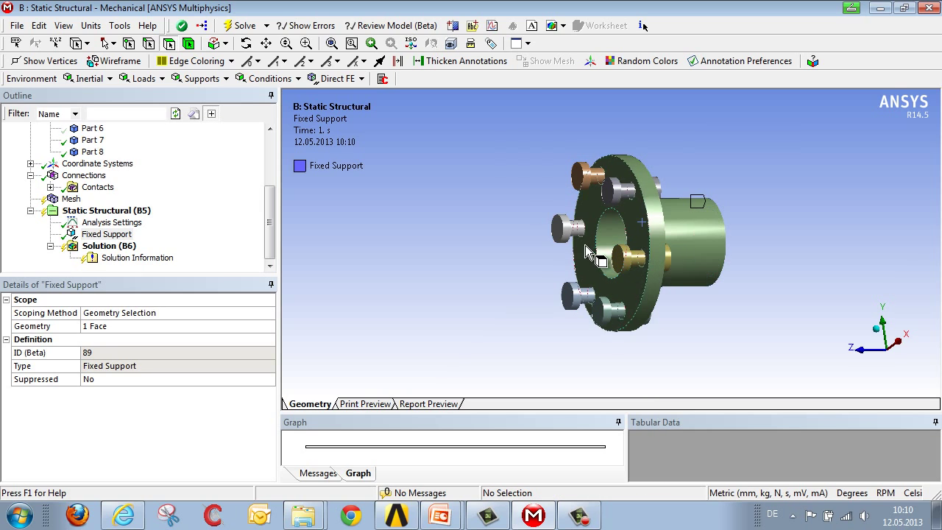
# Step: Add a bolt pretension to the shank of the upper dark grey bolt with a 20000 N preload in load step 1
pyautogui.moveTo(492, 149); pyautogui.dragTo(708, 326, button='right')
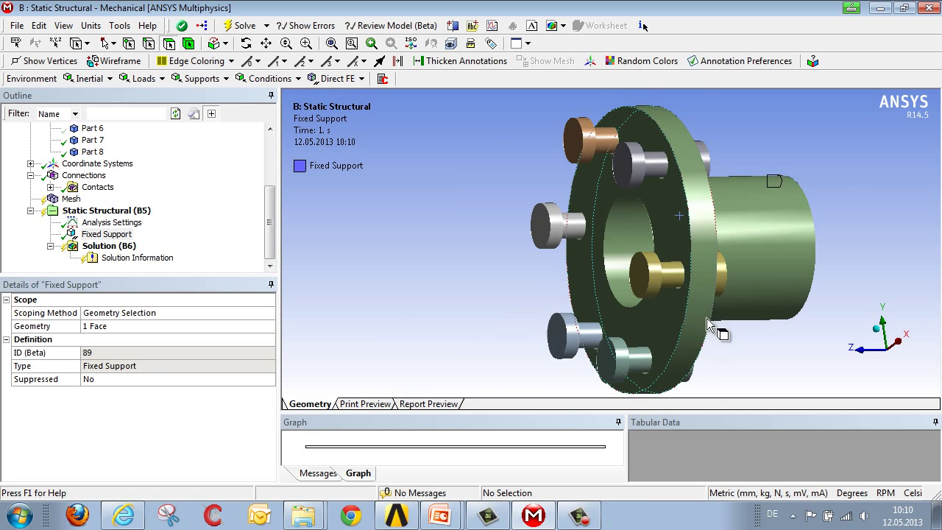
pyautogui.click(654, 168)
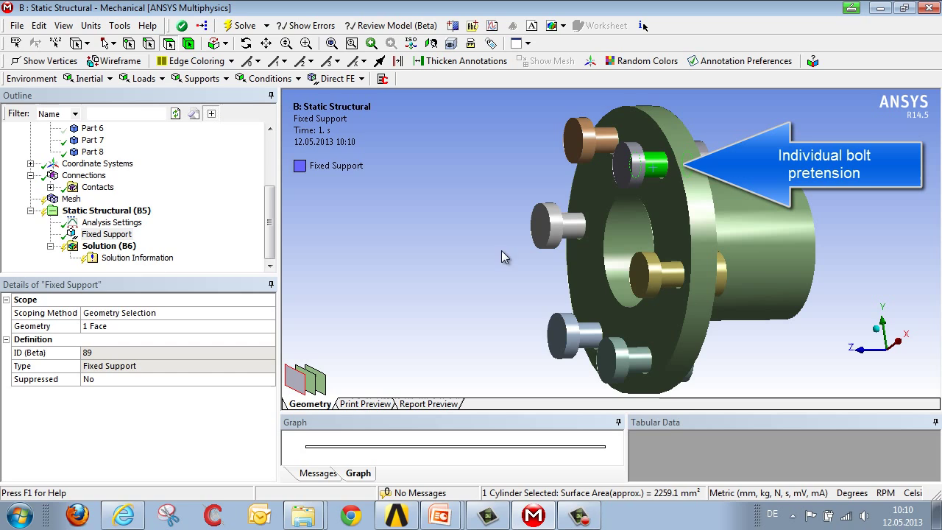
pyautogui.click(142, 79)
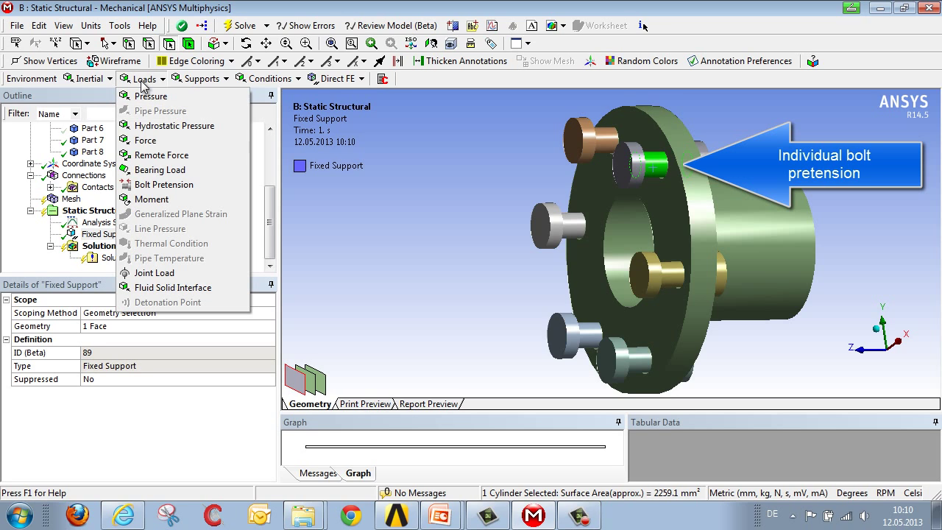
pyautogui.click(141, 186)
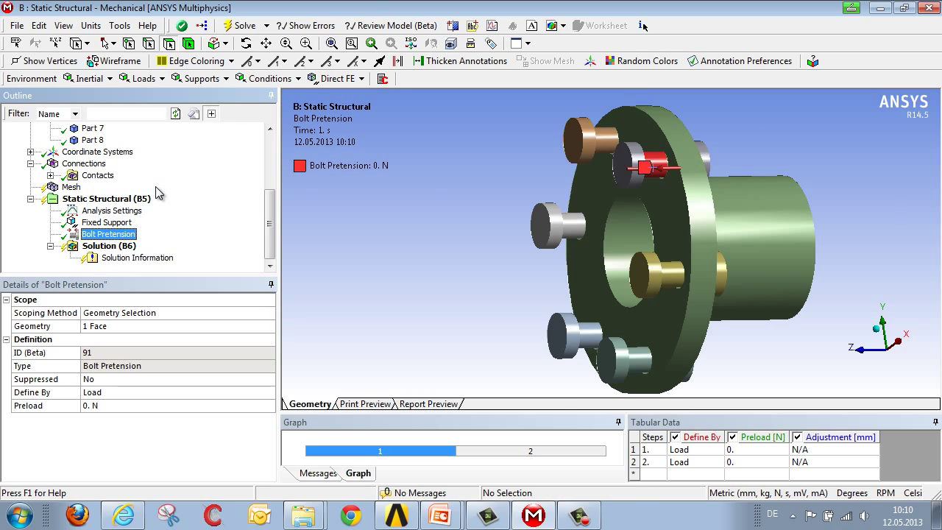
pyautogui.click(757, 450)
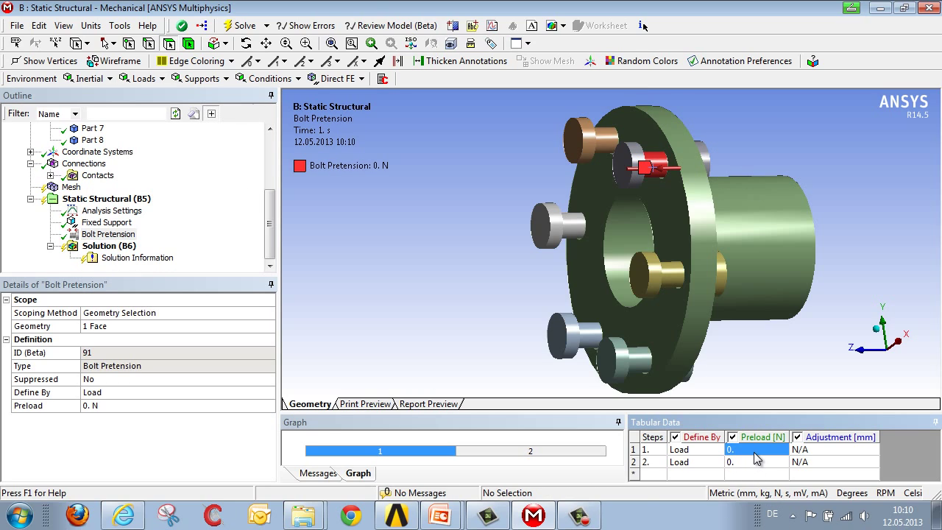
pyautogui.write('20000')
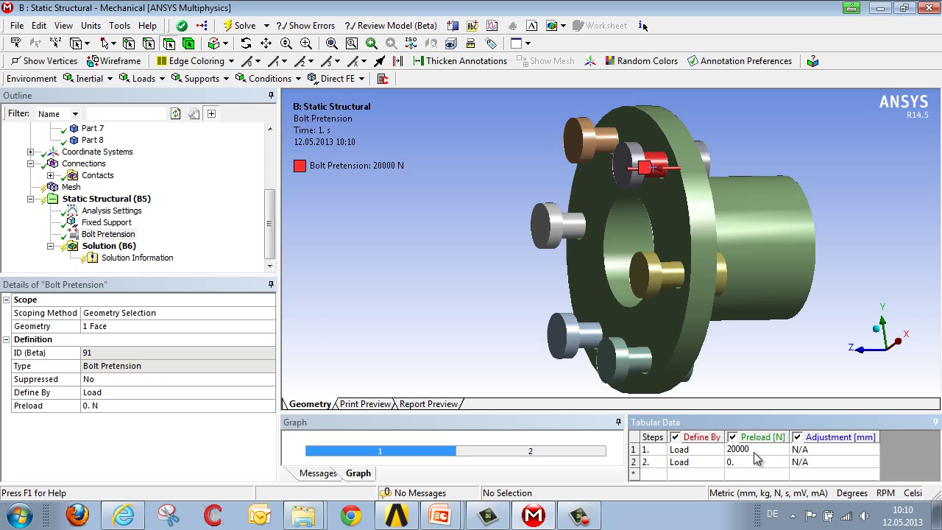
pyautogui.press('Tab')
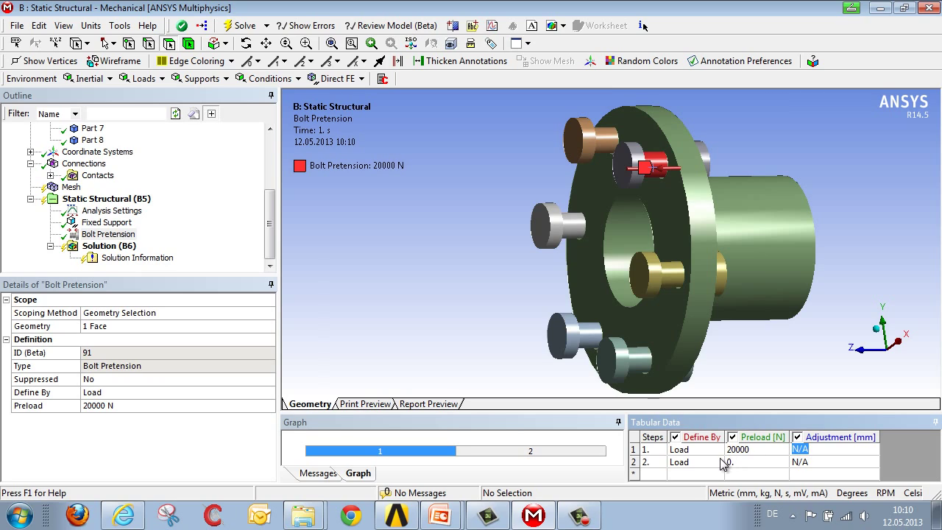
# Step: Set the bolt pretension to Lock for load step 2
pyautogui.click(718, 462)
pyautogui.click(718, 464)
pyautogui.click(715, 463)
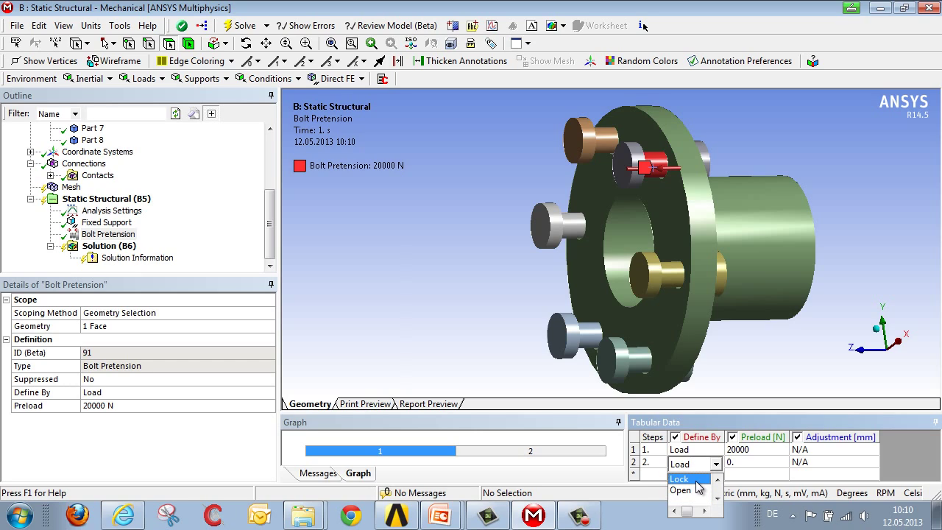
pyautogui.click(696, 480)
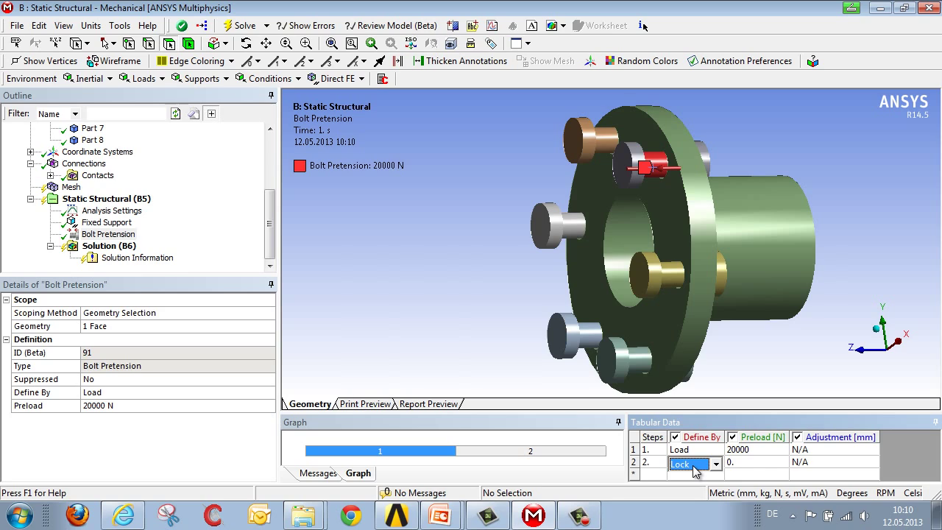
# Step: Copy the bolt pretension to the shank faces of the other five bolts with the Object Generator
pyautogui.click(603, 147)
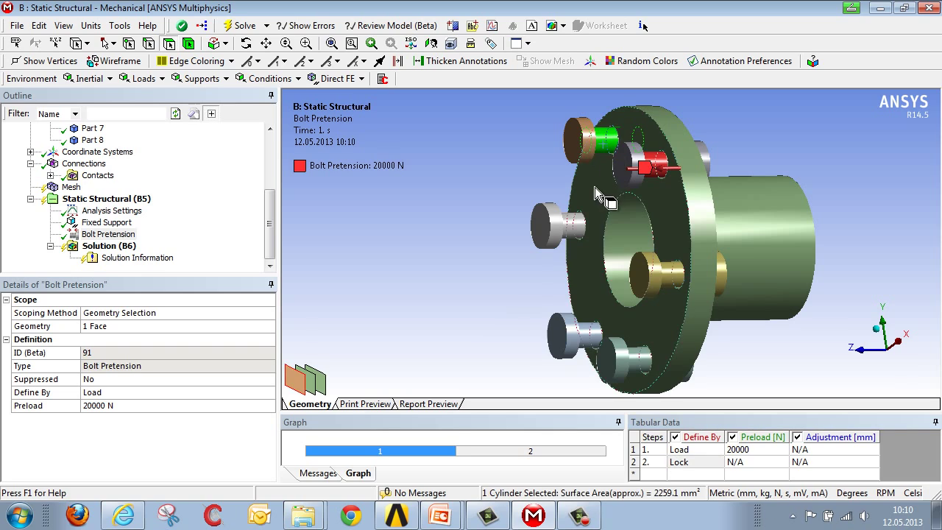
pyautogui.keyDown('ctrl'); pyautogui.click(572, 227); pyautogui.keyUp('ctrl')
pyautogui.keyDown('ctrl'); pyautogui.click(588, 332); pyautogui.keyUp('ctrl')
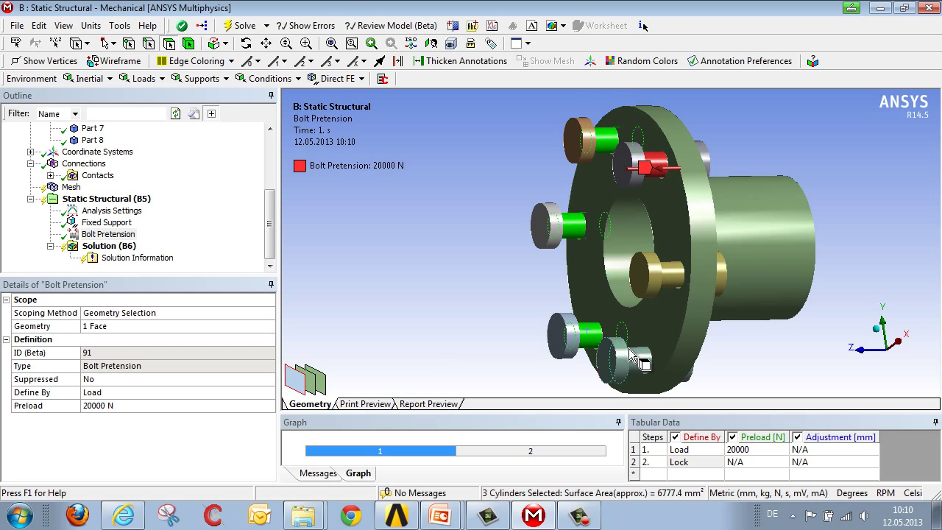
pyautogui.keyDown('ctrl'); pyautogui.click(637, 355); pyautogui.keyUp('ctrl')
pyautogui.keyDown('ctrl'); pyautogui.click(668, 276); pyautogui.keyUp('ctrl')
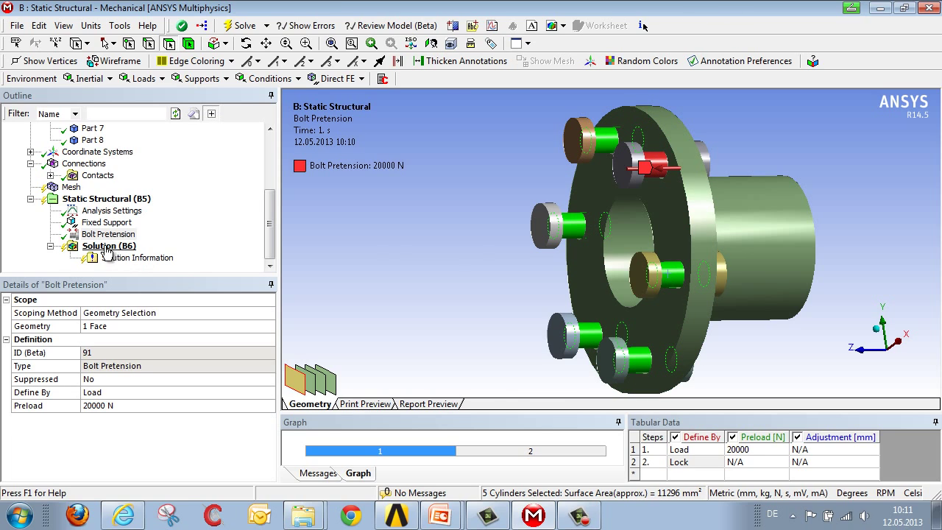
pyautogui.click(203, 25)
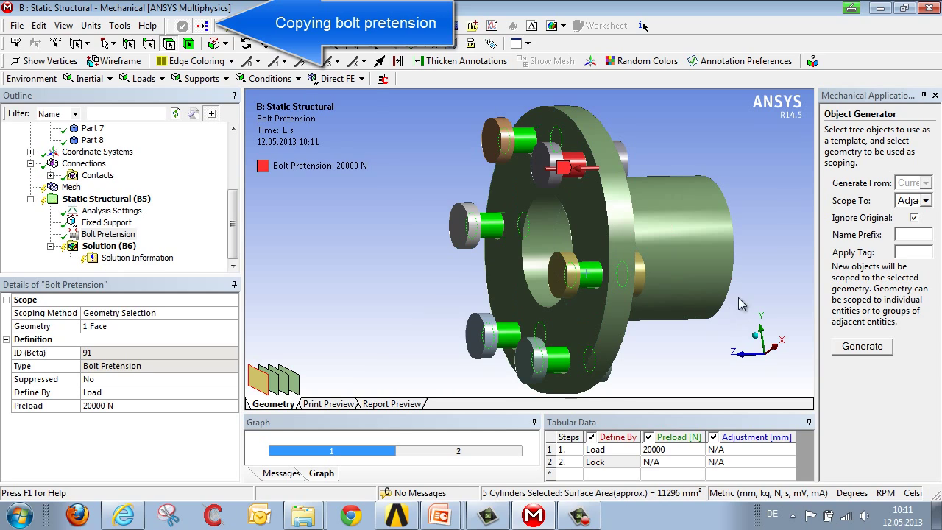
pyautogui.click(854, 347)
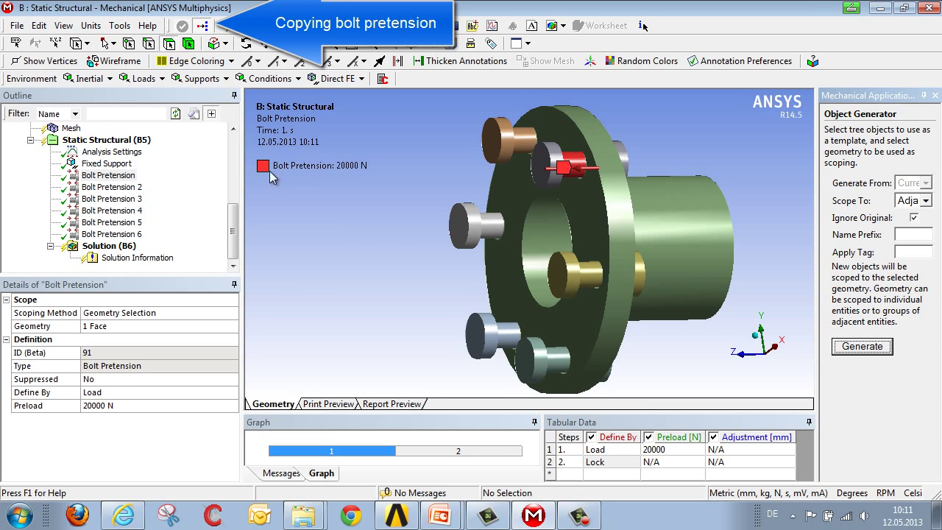
# Step: Display all static structural boundary conditions together and show all bodies again
pyautogui.click(142, 140)
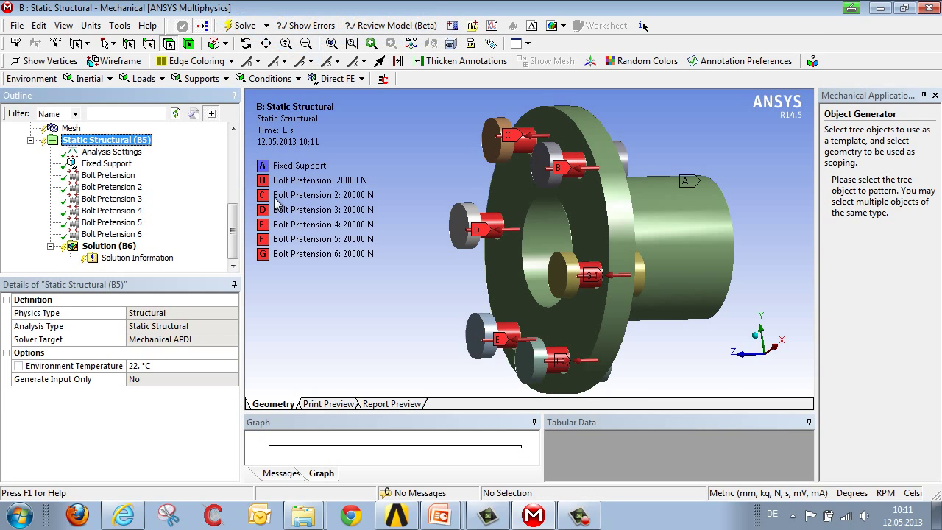
pyautogui.moveTo(477, 239); pyautogui.dragTo(491, 234, button='middle')
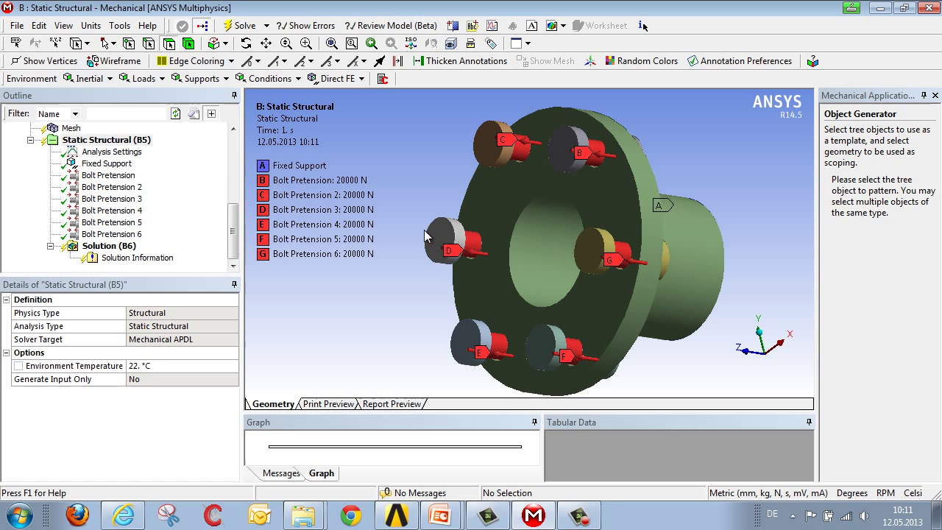
pyautogui.rightClick(440, 151)
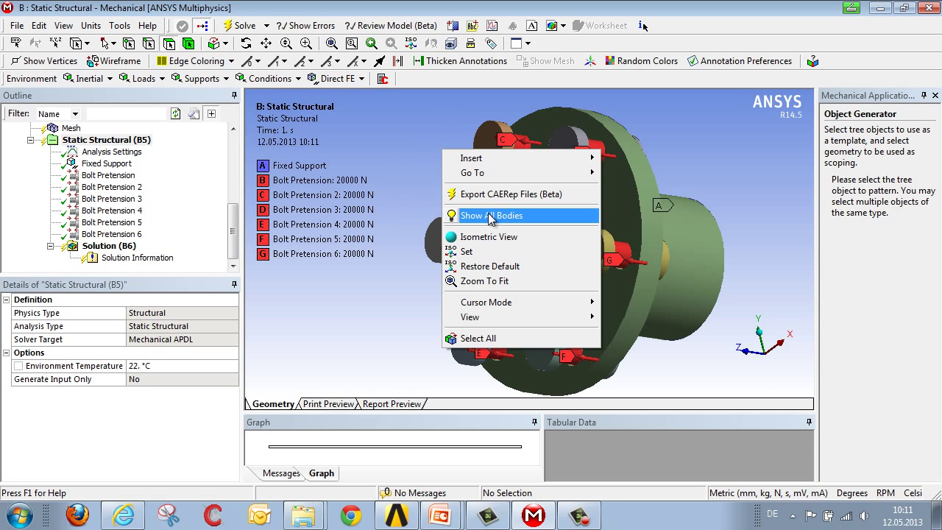
pyautogui.click(491, 215)
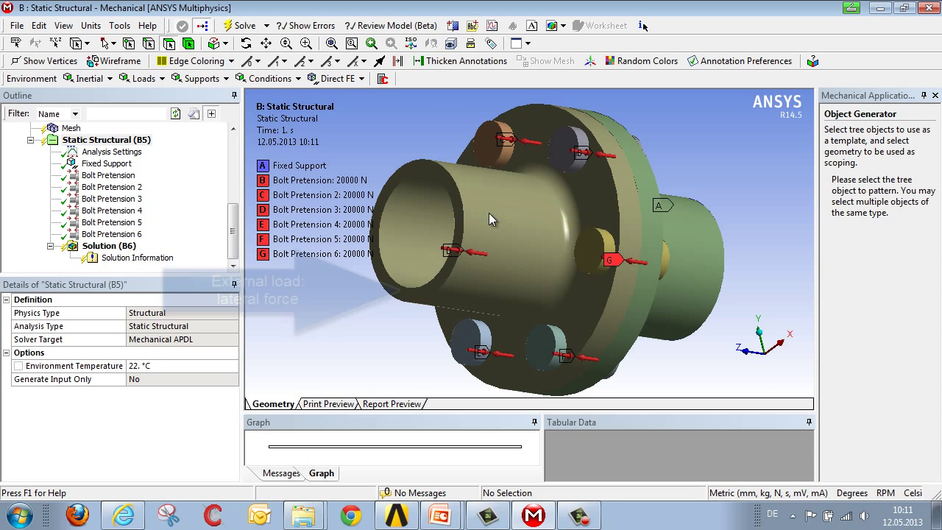
# Step: Add a force defined by components to the free end face of the olive pipe, with X at 20000 N in load step 2
pyautogui.click(451, 187)
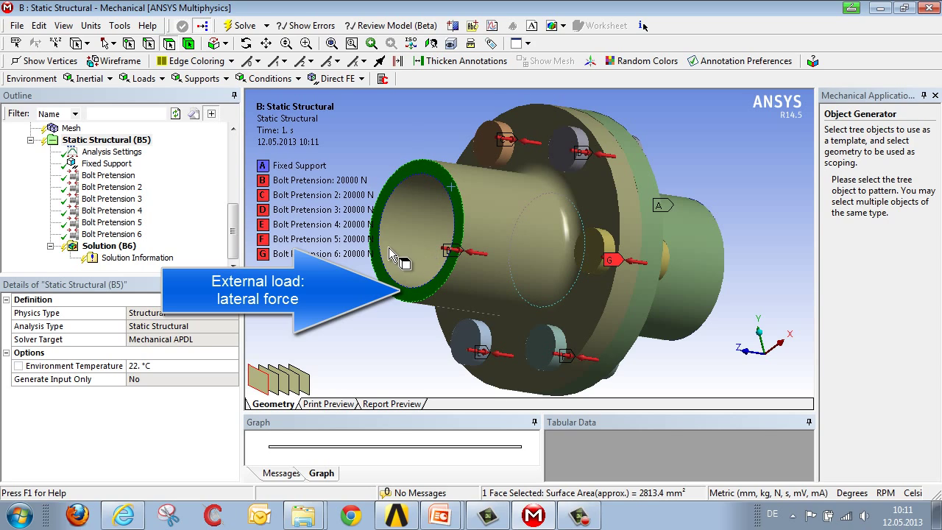
pyautogui.click(140, 78)
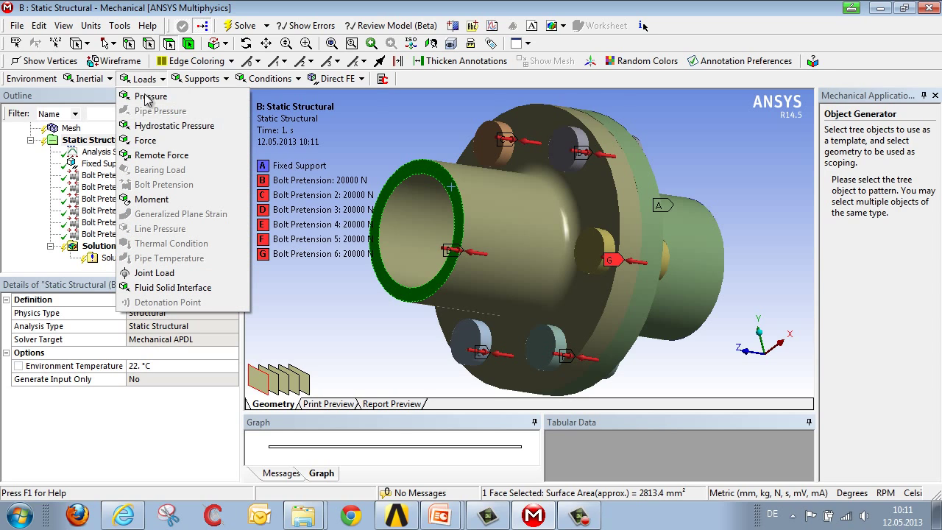
pyautogui.click(151, 141)
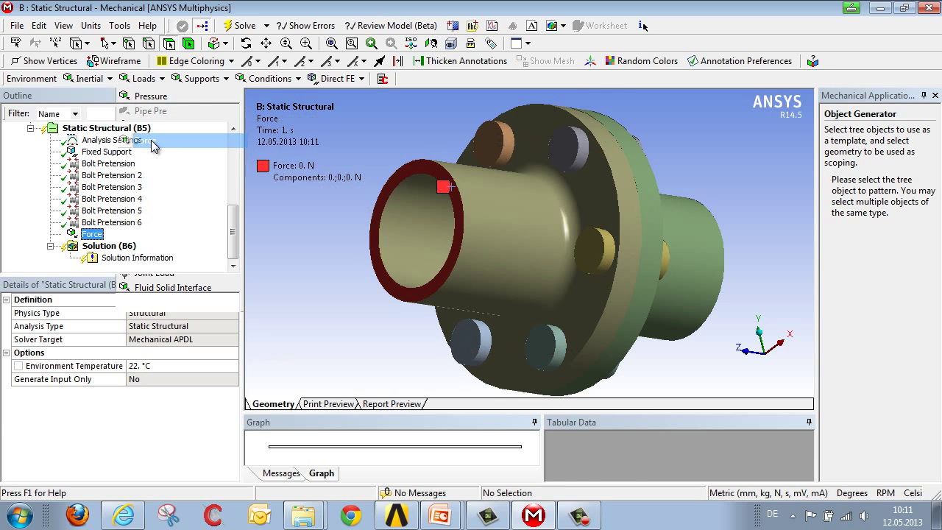
pyautogui.doubleClick(142, 379)
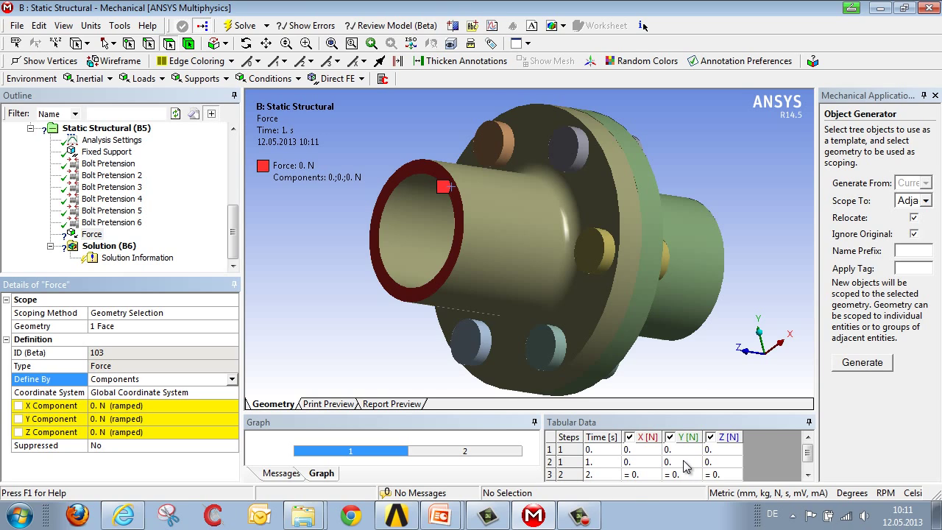
pyautogui.click(640, 474)
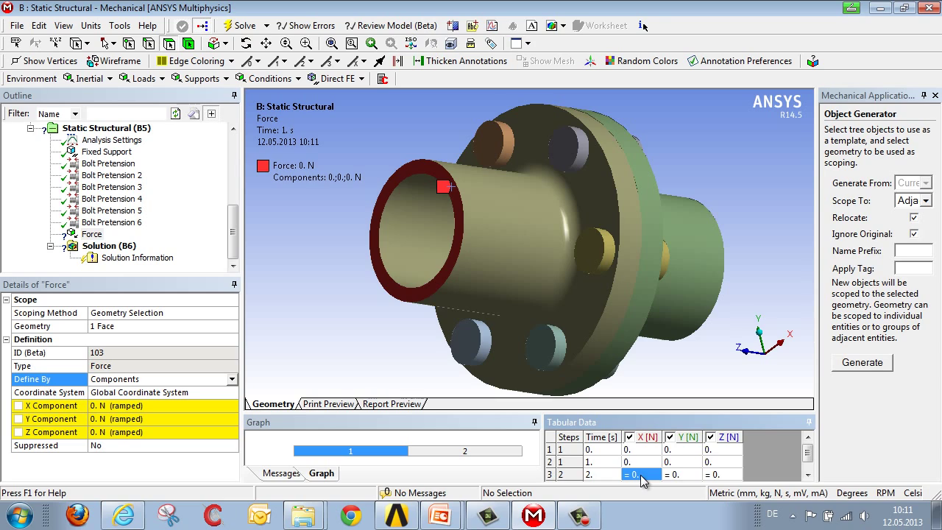
pyautogui.write('20000')
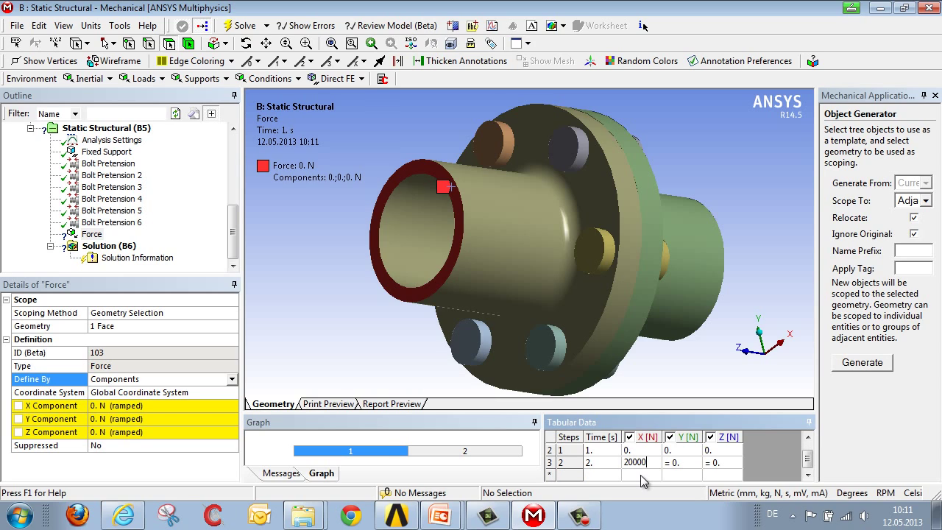
pyautogui.press('Tab')
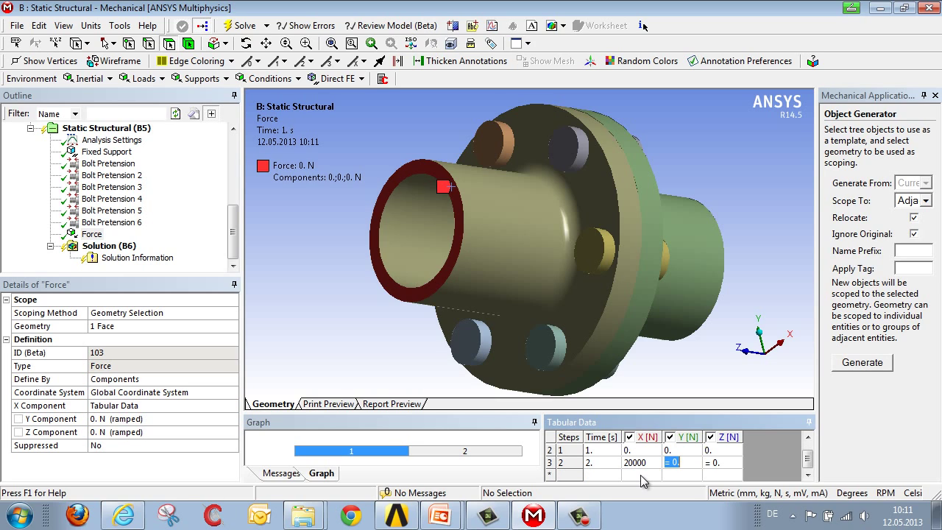
# Step: Check the current step number in the analysis settings and review all boundary conditions acting in load step 1
pyautogui.click(129, 144)
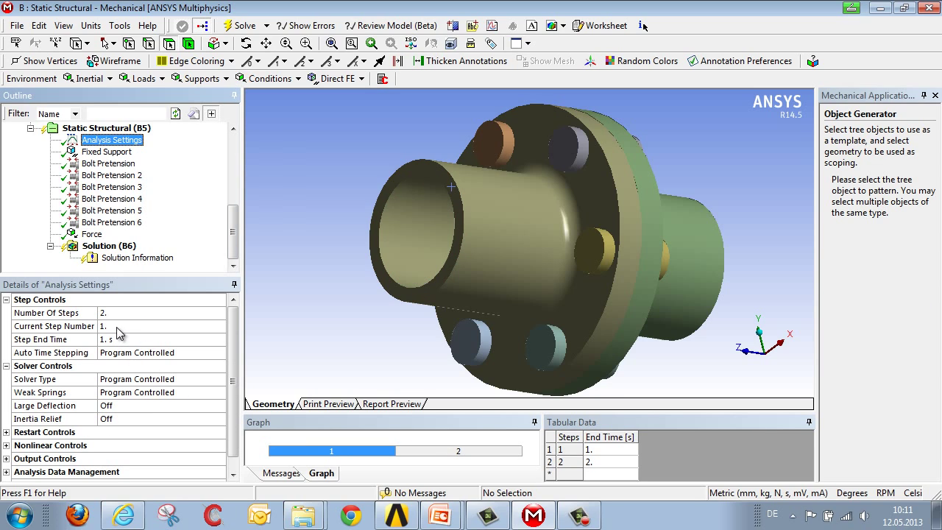
pyautogui.click(117, 327)
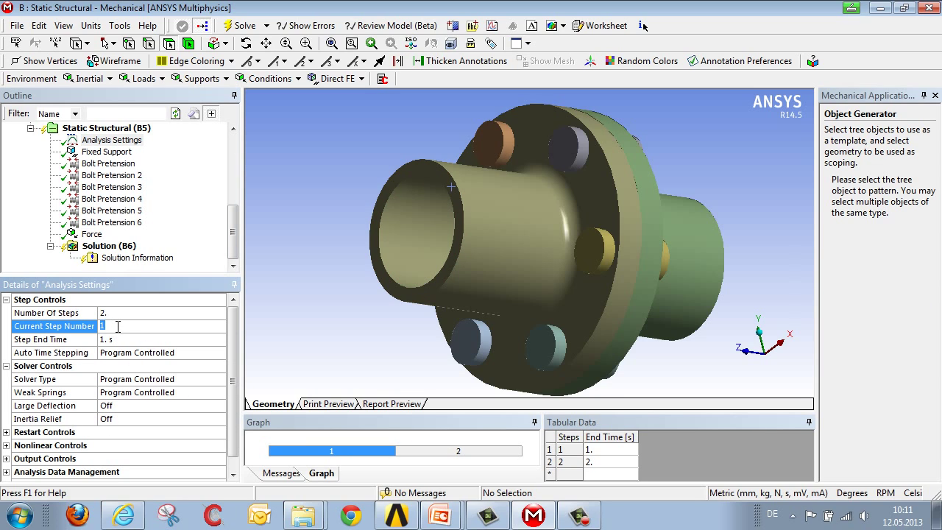
pyautogui.click(103, 129)
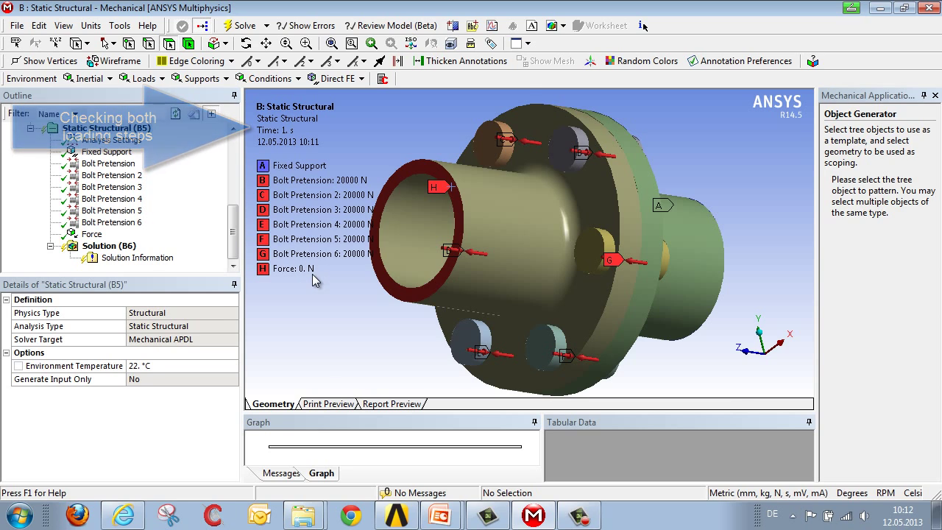
# Step: Set the current step number to 2 and inspect the boundary conditions from both ends of the flange assembly
pyautogui.click(112, 140)
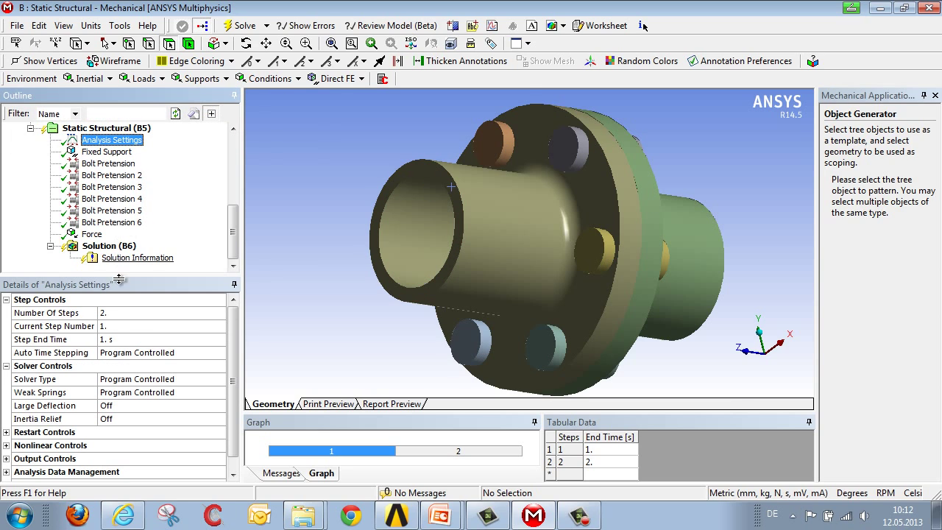
pyautogui.click(122, 326)
pyautogui.write('2')
pyautogui.press('Return')
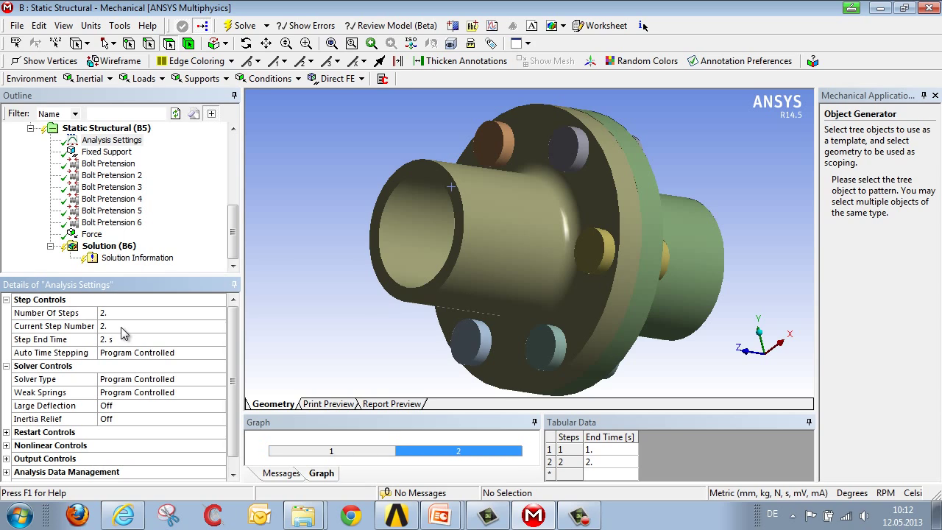
pyautogui.click(107, 128)
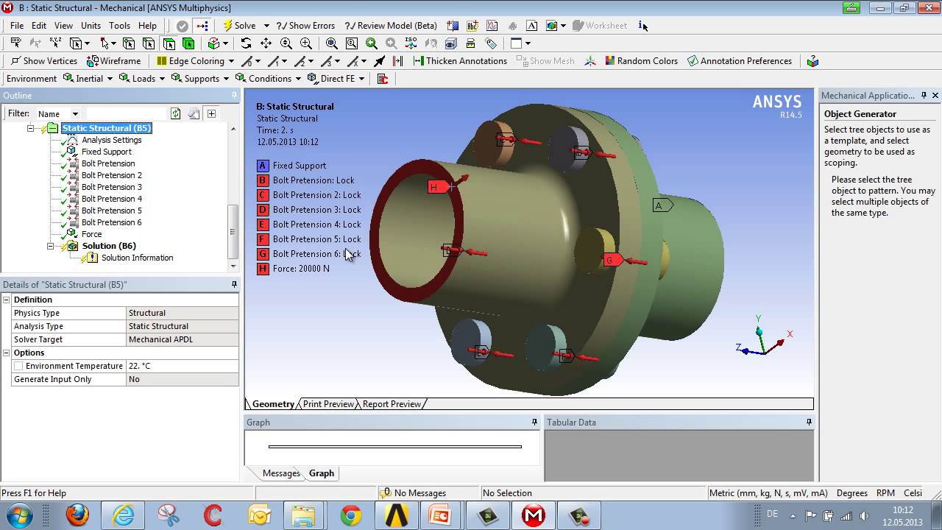
pyautogui.moveTo(351, 278); pyautogui.dragTo(420, 364, button='middle')
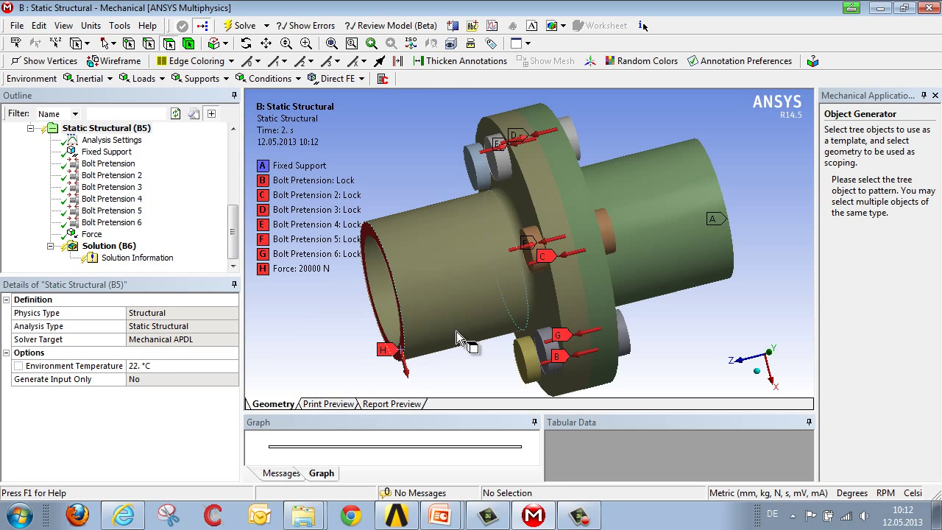
pyautogui.moveTo(488, 313)
pyautogui.mouseDown(button='middle')
pyautogui.moveTo(515, 305)
pyautogui.moveTo(483, 301)
pyautogui.mouseUp(button='middle')
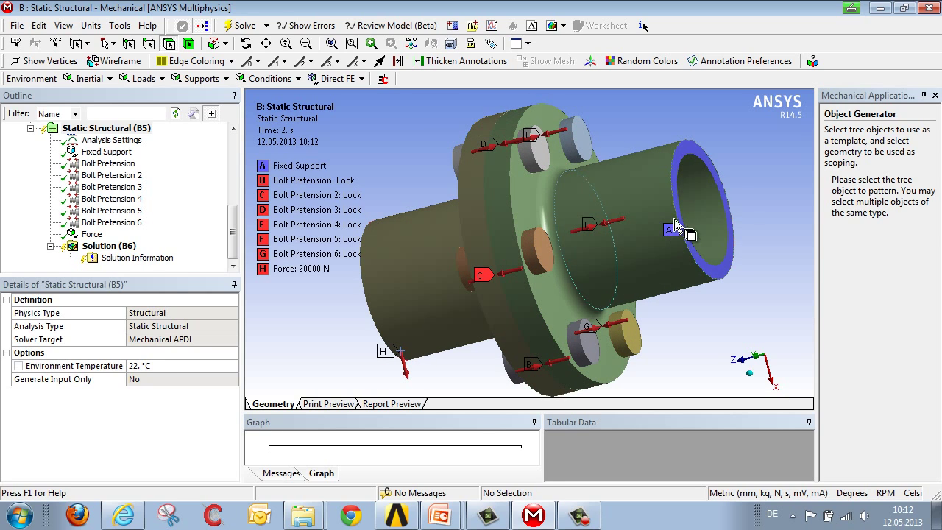
pyautogui.moveTo(608, 259); pyautogui.dragTo(664, 285, button='middle')
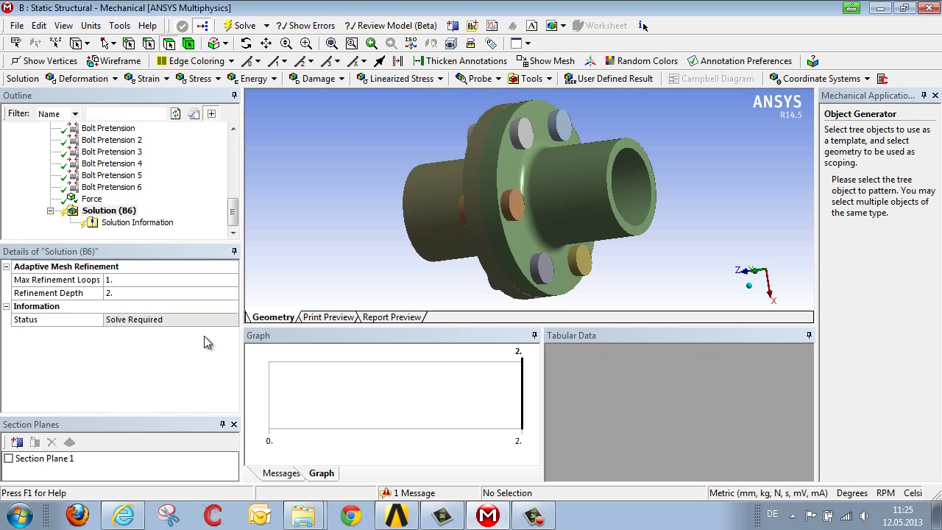
# Step: Add a Total Deformation result for all bodies to the solution and solve the analysis
pyautogui.click(81, 78)
pyautogui.click(90, 100)
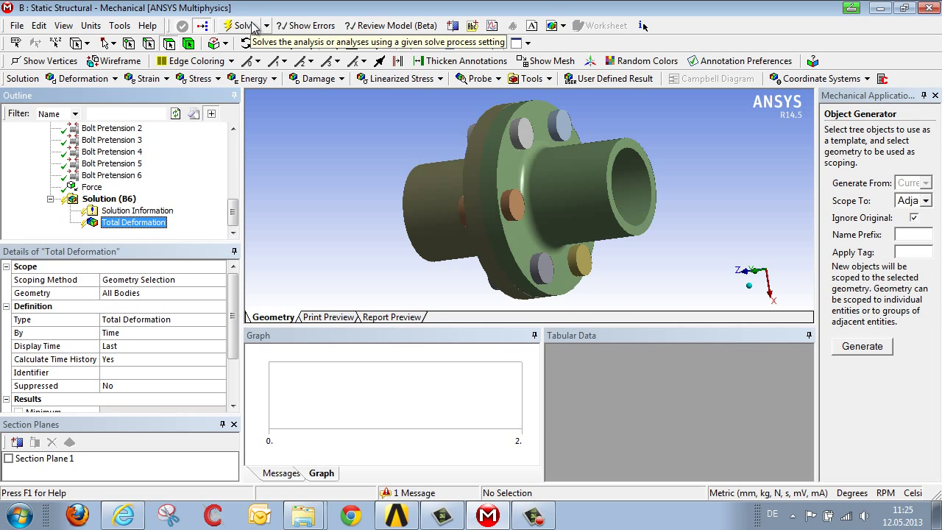
pyautogui.click(246, 26)
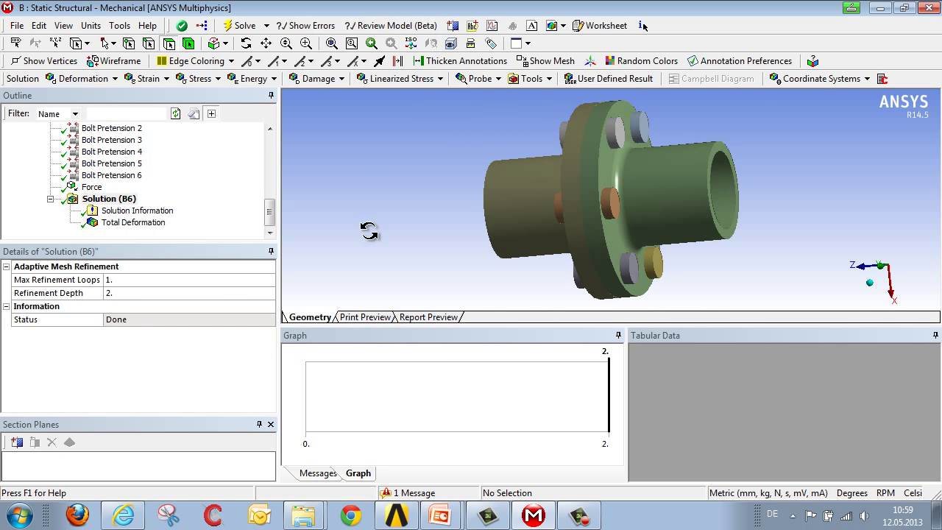
# Step: Display the total deformation and cut the assembly with a horizontal section plane through the pipe axis to inspect the flange joint
pyautogui.click(163, 224)
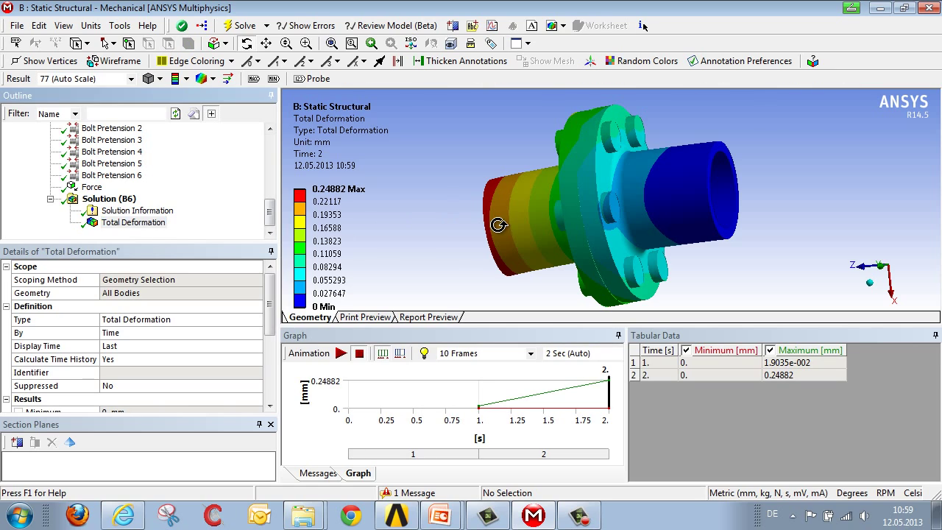
pyautogui.moveTo(501, 220); pyautogui.dragTo(530, 222)
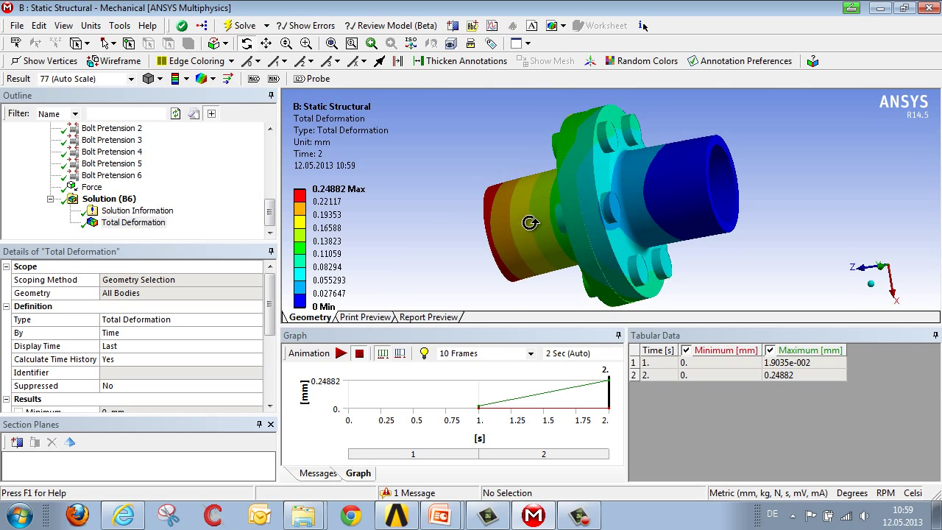
pyautogui.click(864, 275)
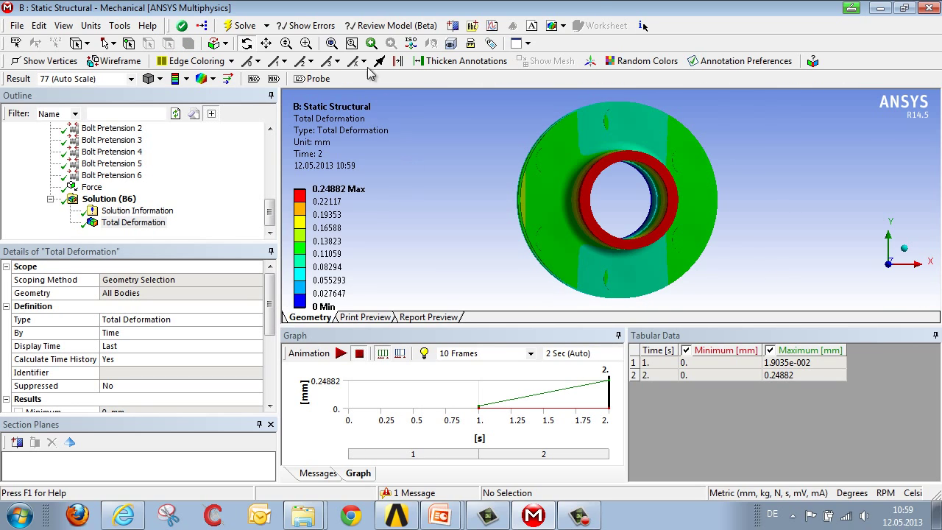
pyautogui.click(456, 27)
pyautogui.moveTo(519, 197); pyautogui.dragTo(741, 198)
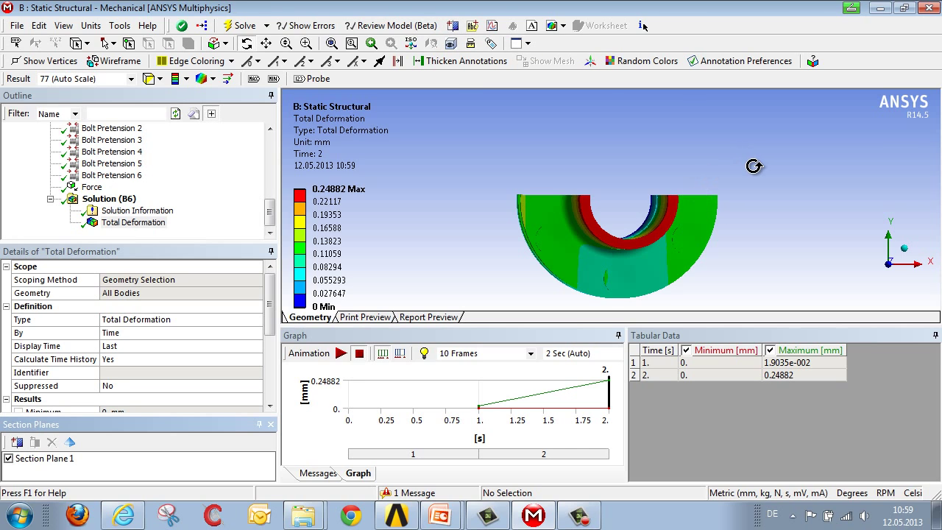
pyautogui.moveTo(750, 166); pyautogui.dragTo(673, 233)
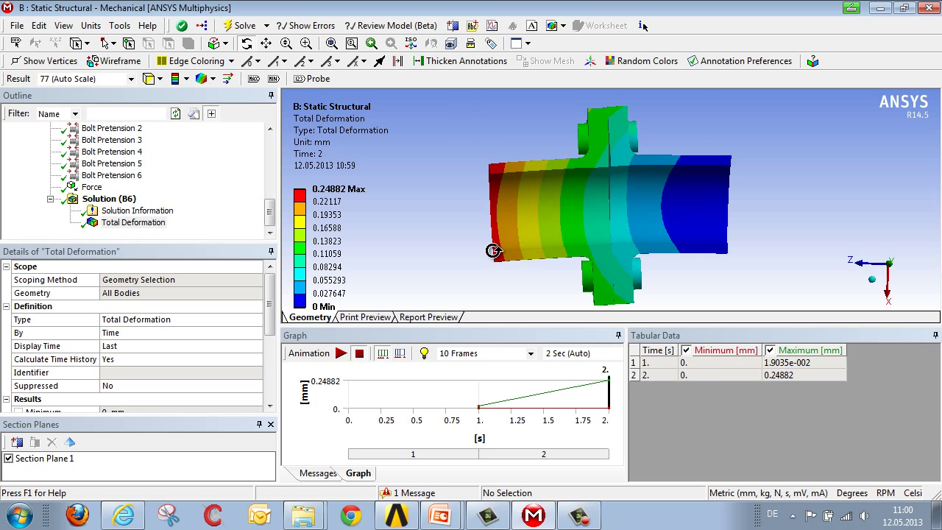
pyautogui.moveTo(530, 221); pyautogui.dragTo(560, 235)
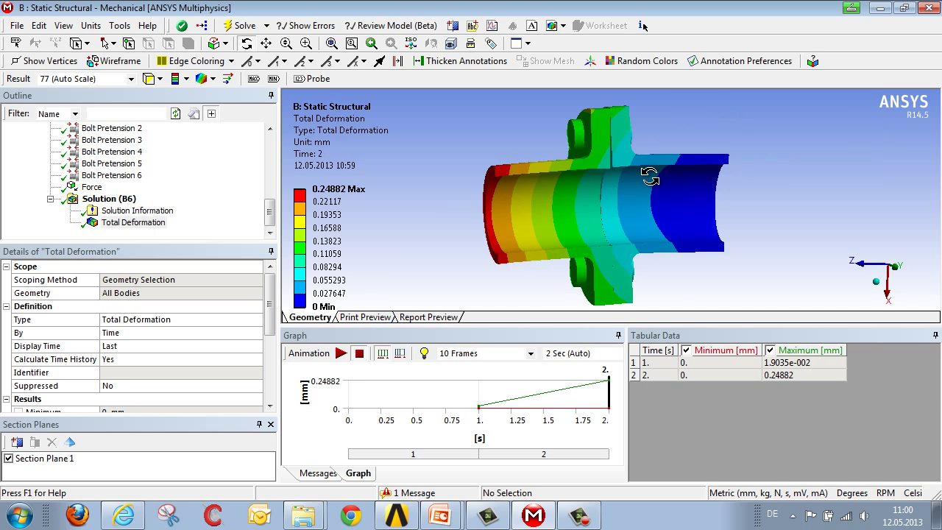
pyautogui.moveTo(641, 177); pyautogui.dragTo(629, 157)
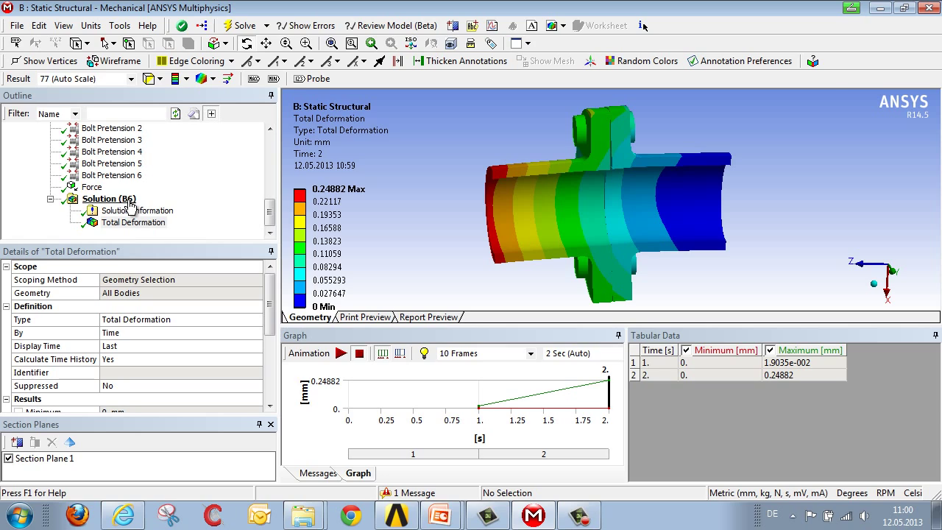
# Step: Add a Contact Tool to the solution, scoped to the green flange's face that mates with the other flange
pyautogui.click(109, 199)
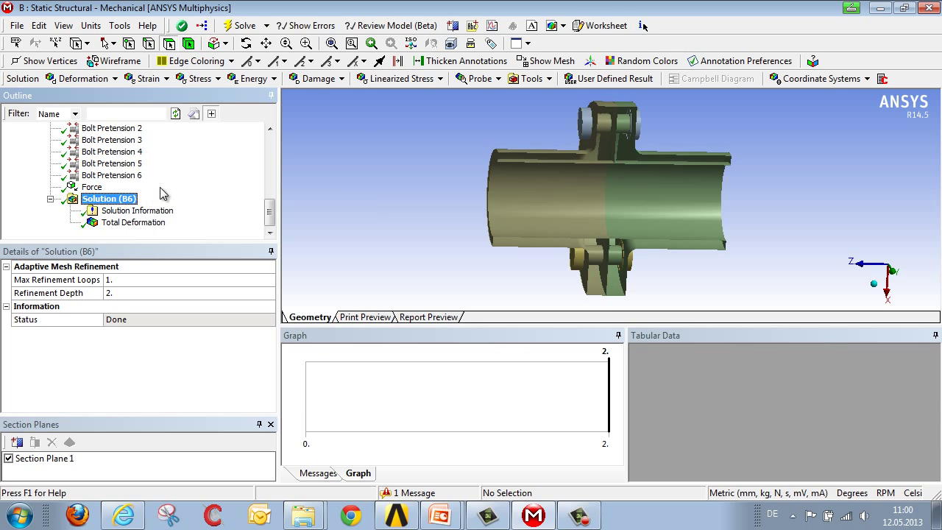
pyautogui.click(532, 79)
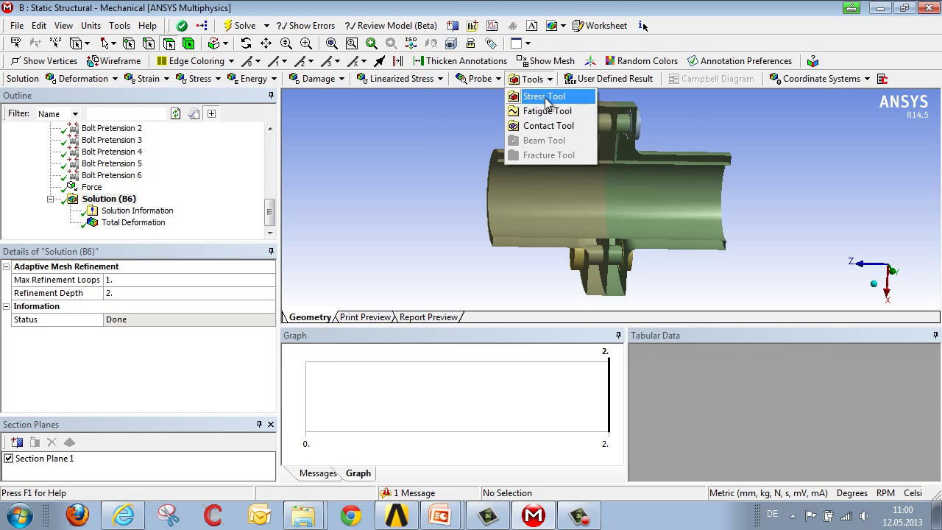
pyautogui.click(552, 126)
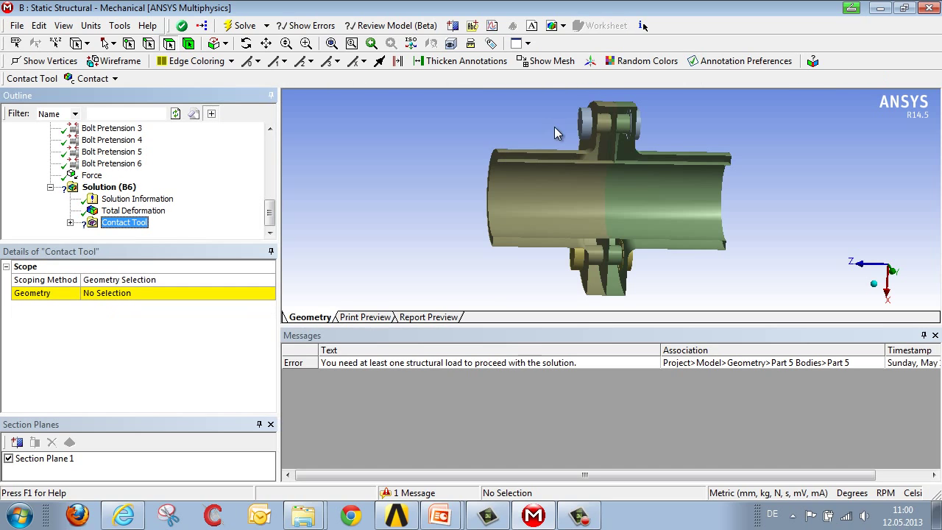
pyautogui.moveTo(611, 156); pyautogui.dragTo(634, 155, button='middle')
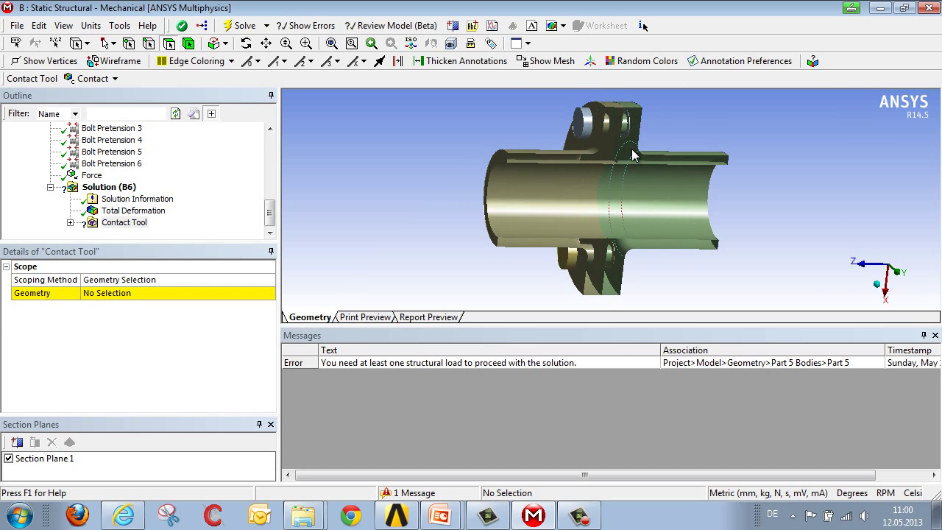
pyautogui.click(614, 144)
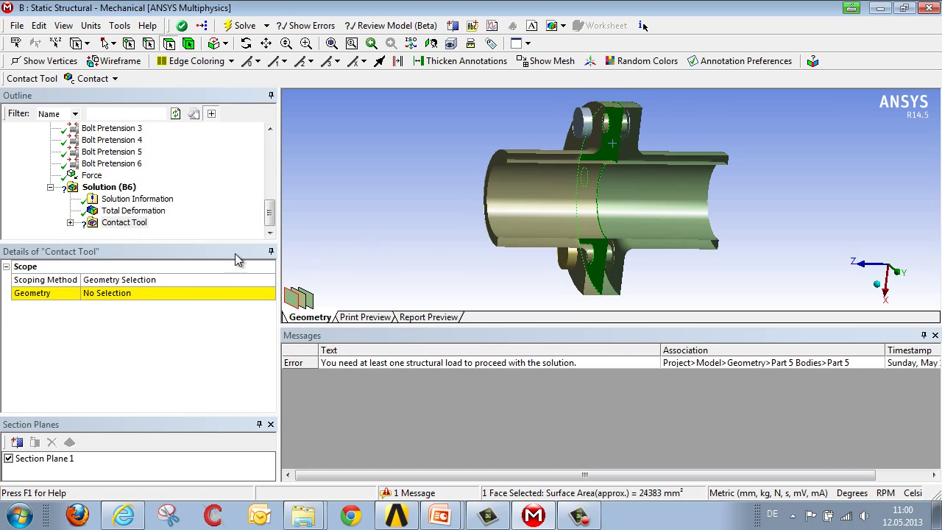
pyautogui.click(126, 293)
pyautogui.click(126, 292)
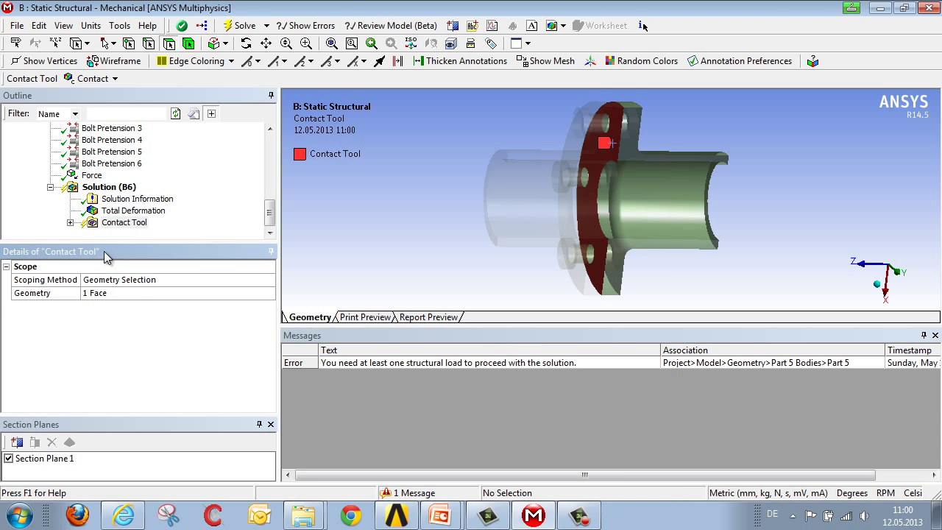
# Step: Add and evaluate a Pressure result under the Contact Tool, and turn off Section Plane 1
pyautogui.click(96, 80)
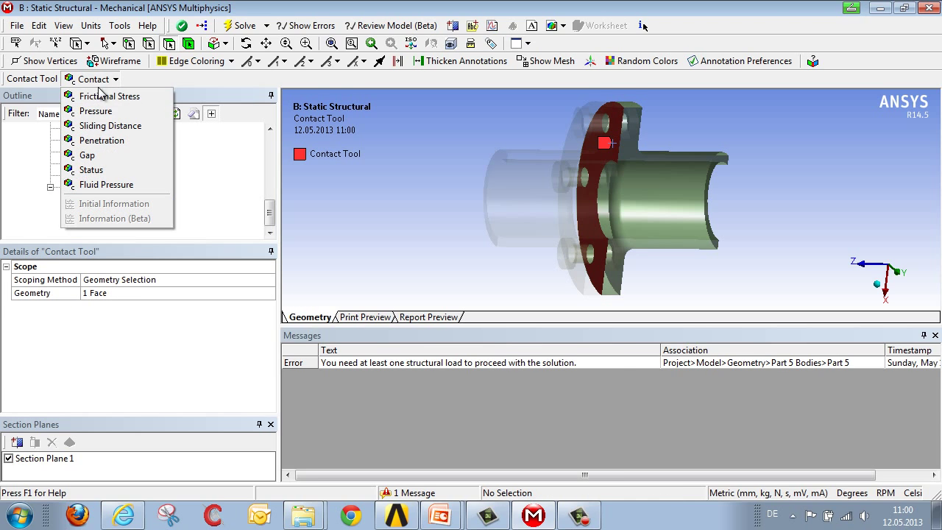
pyautogui.click(97, 111)
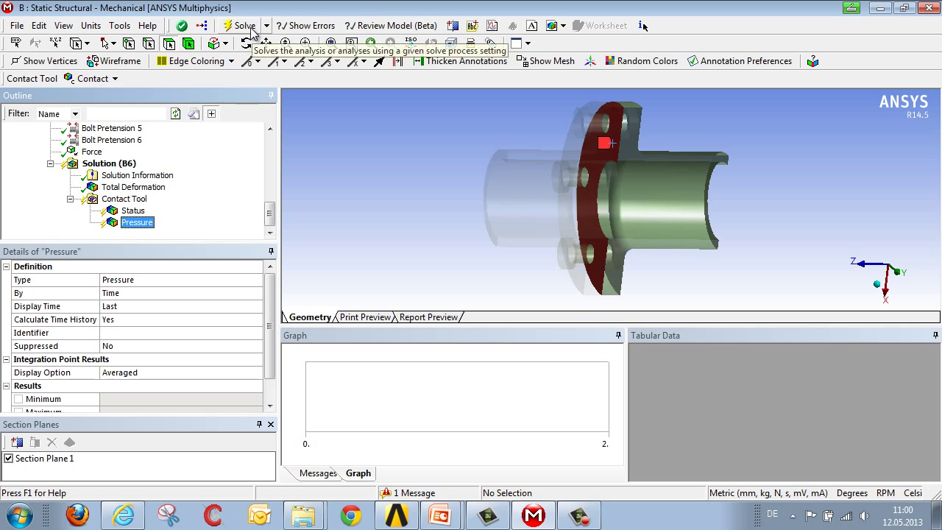
pyautogui.click(250, 28)
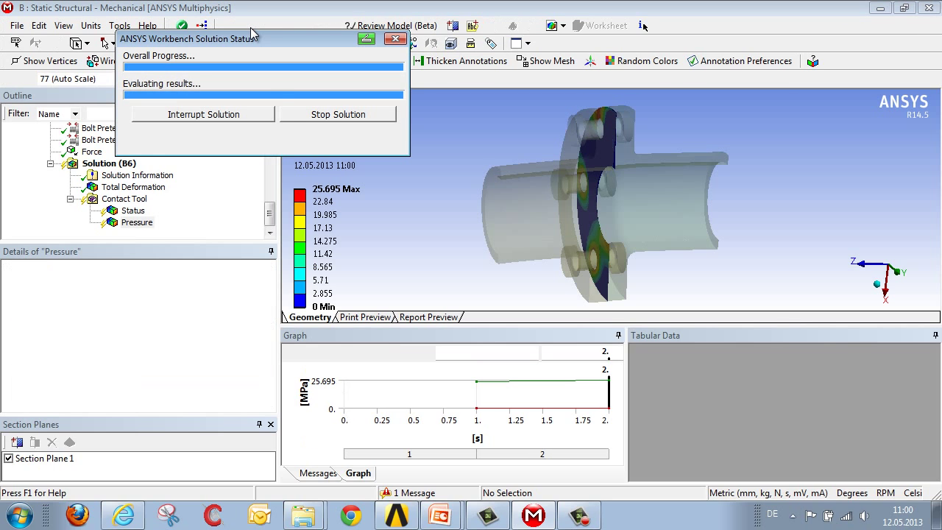
pyautogui.click(9, 458)
pyautogui.moveTo(544, 226); pyautogui.dragTo(613, 220)
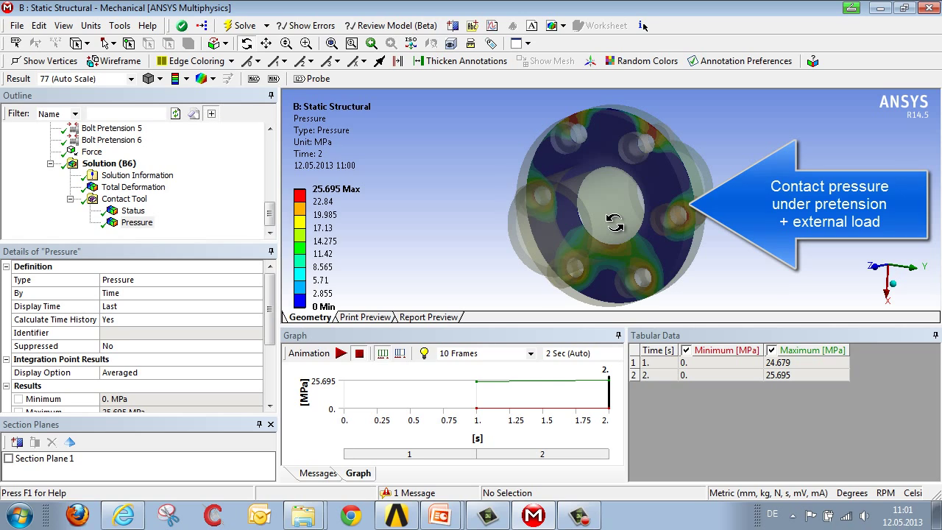
# Step: Retrieve the contact pressure result at 1 s to examine the flange face under bolt pretension alone
pyautogui.click(476, 393)
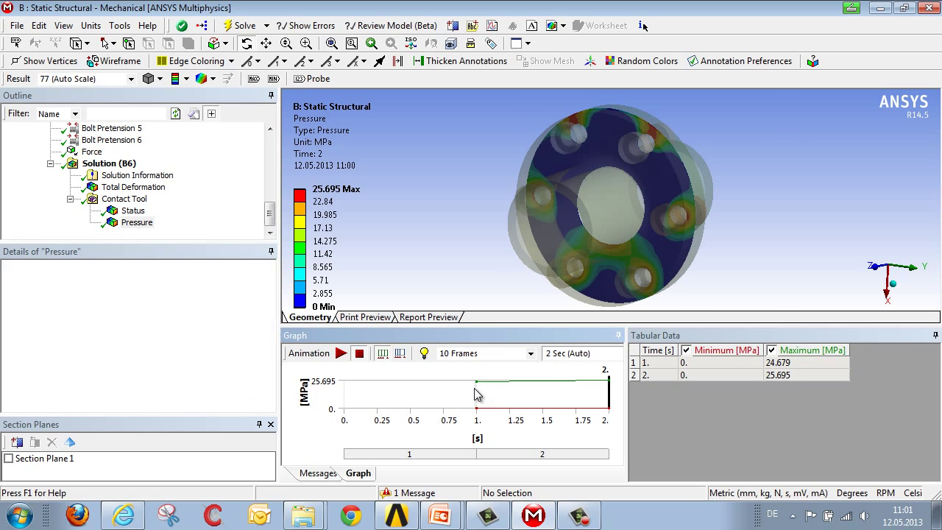
pyautogui.rightClick(476, 391)
pyautogui.click(500, 398)
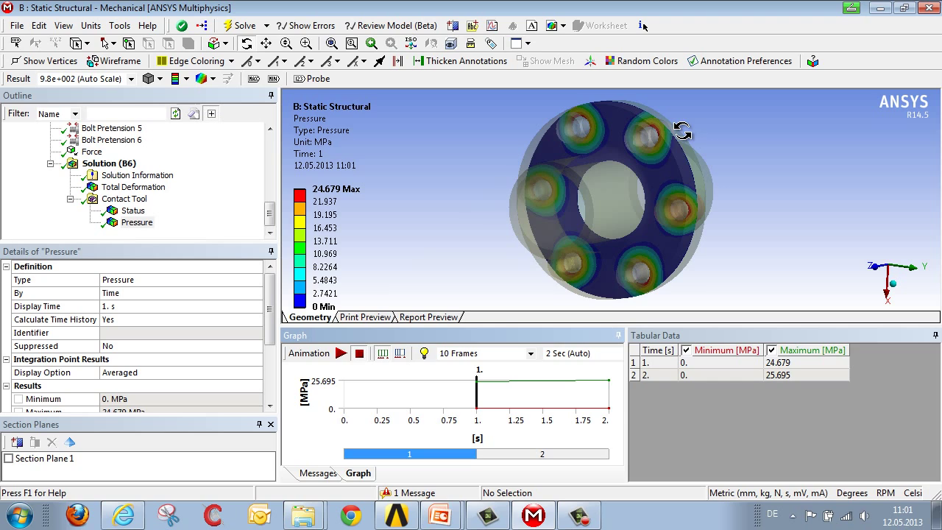
# Step: Retrieve the contact pressure result at 2 s to examine the flange face under pretension plus the lateral force
pyautogui.click(609, 397)
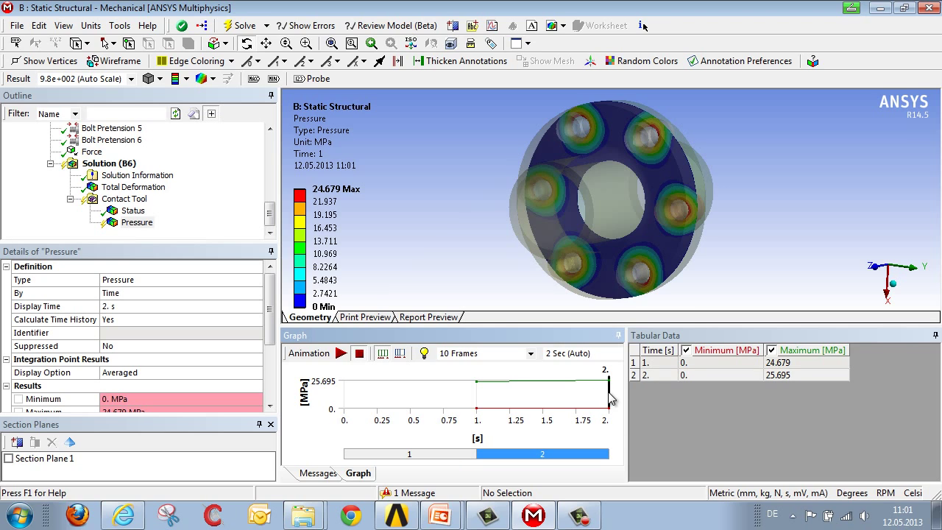
pyautogui.rightClick(608, 398)
pyautogui.click(624, 400)
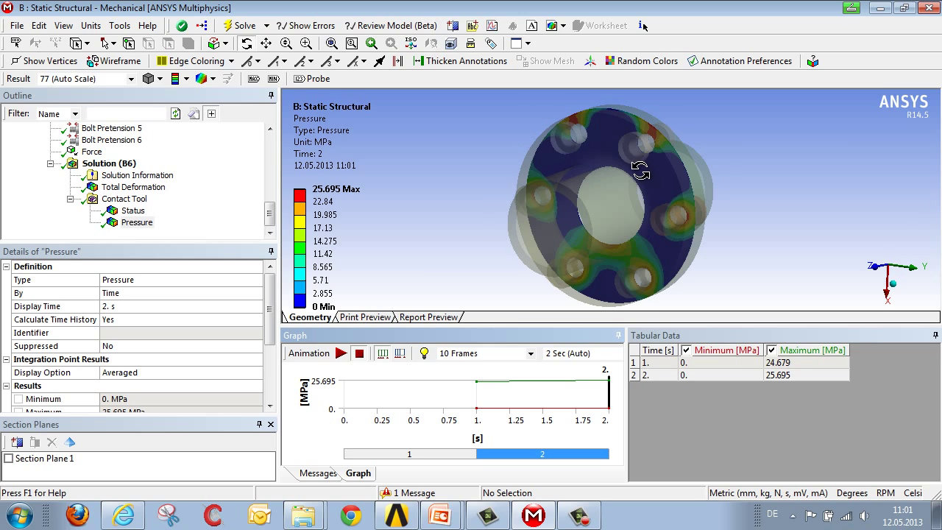
pyautogui.moveTo(635, 167)
pyautogui.mouseDown()
pyautogui.moveTo(594, 154)
pyautogui.moveTo(636, 155)
pyautogui.moveTo(631, 164)
pyautogui.moveTo(643, 165)
pyautogui.mouseUp()
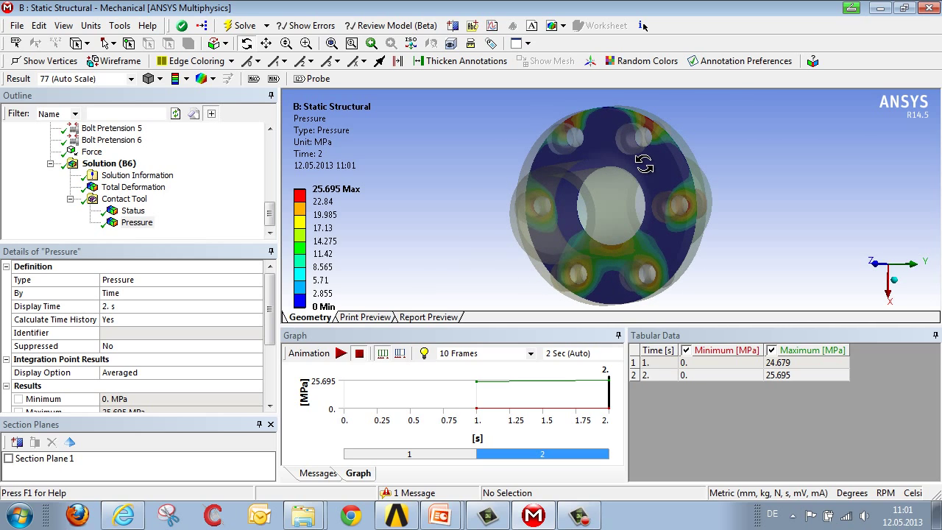